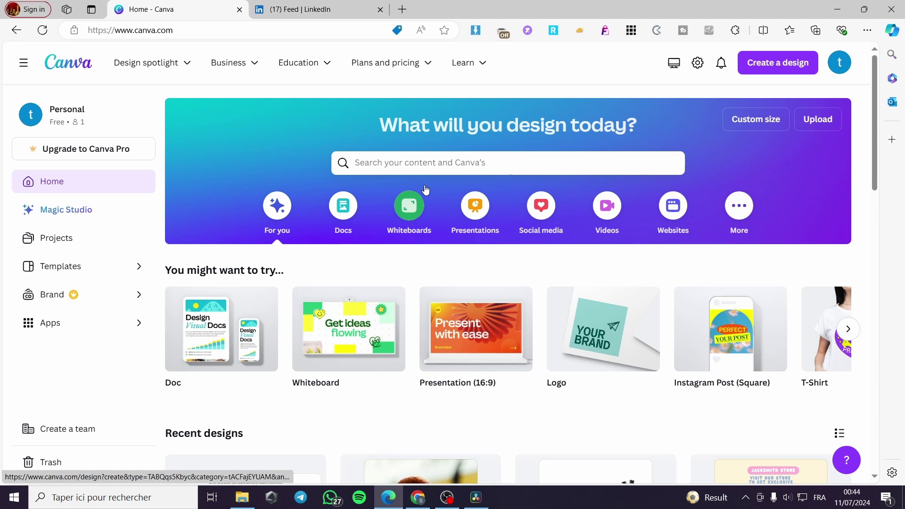
left_click(329, 5)
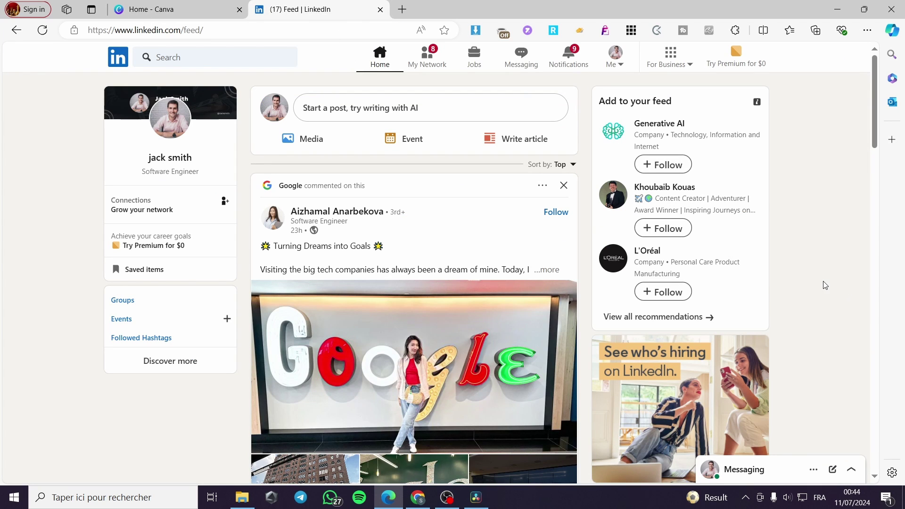
left_click(200, 14)
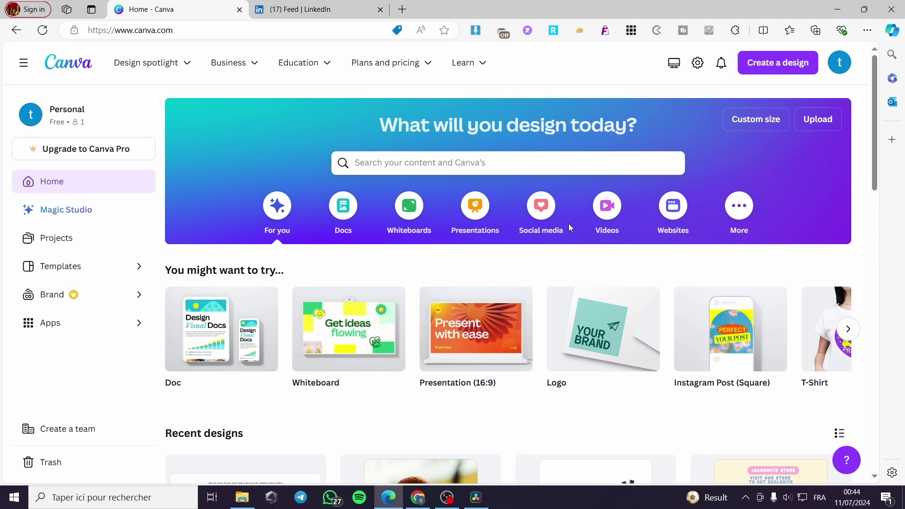
left_click(319, 8)
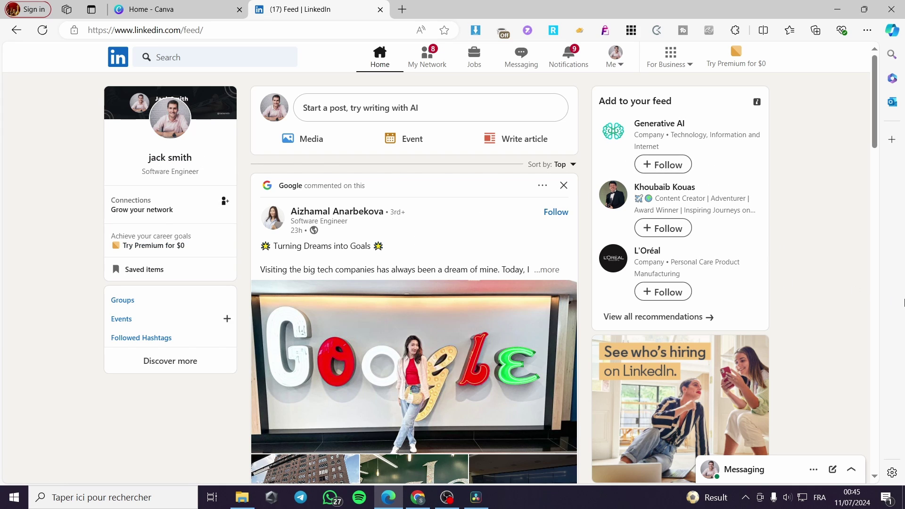
left_click(171, 5)
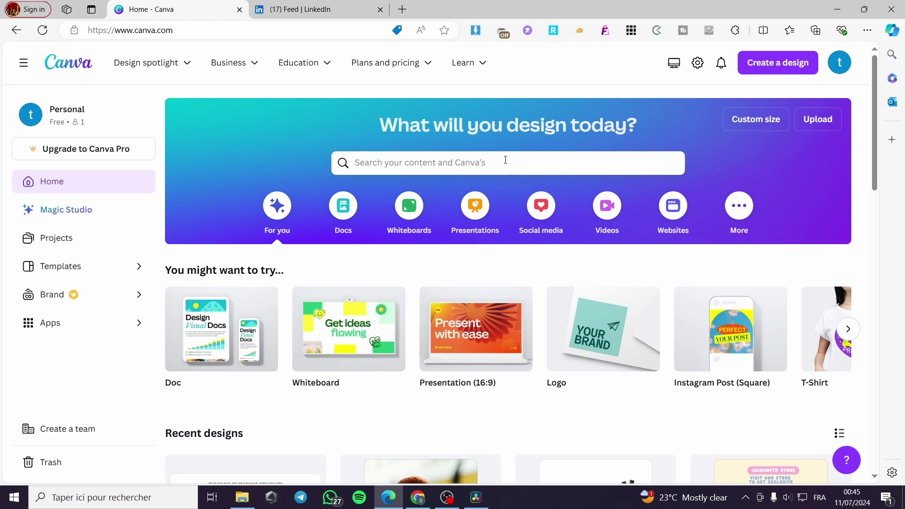
Search Canva's content for "presentation".
left_click(469, 159)
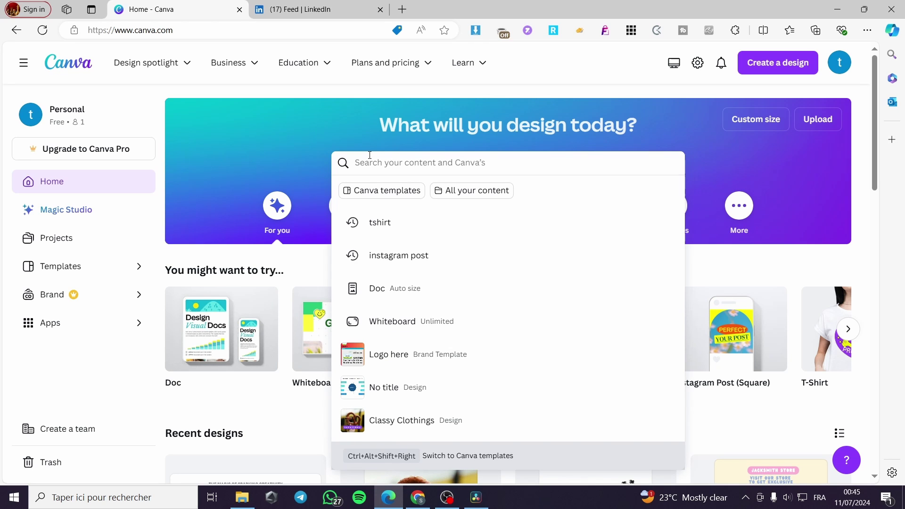
type("p")
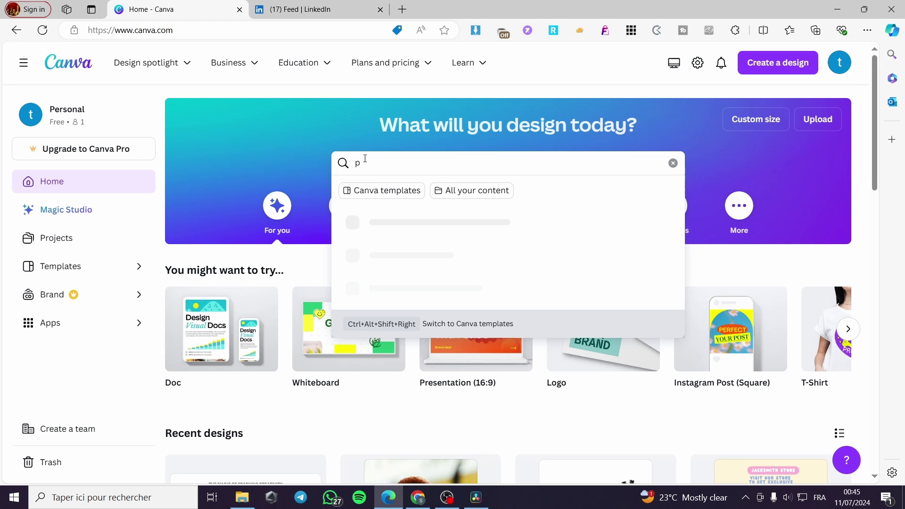
type("resent")
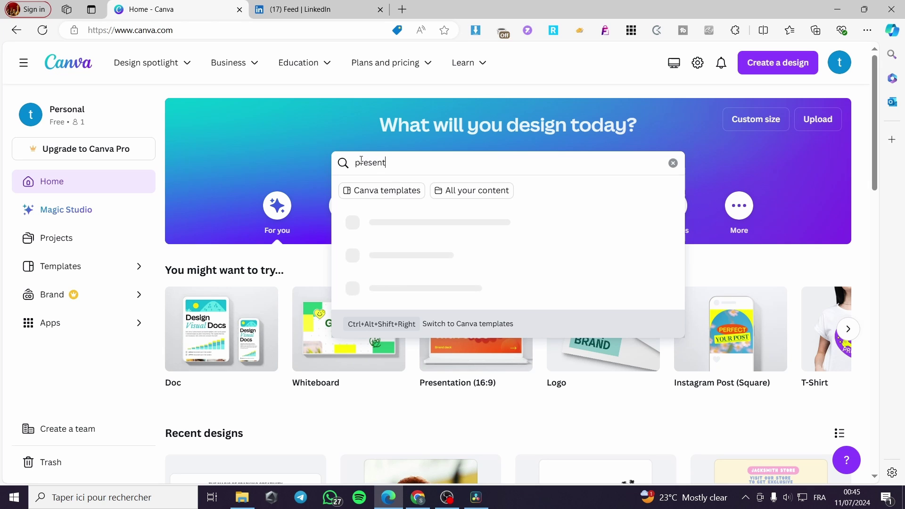
type("atio")
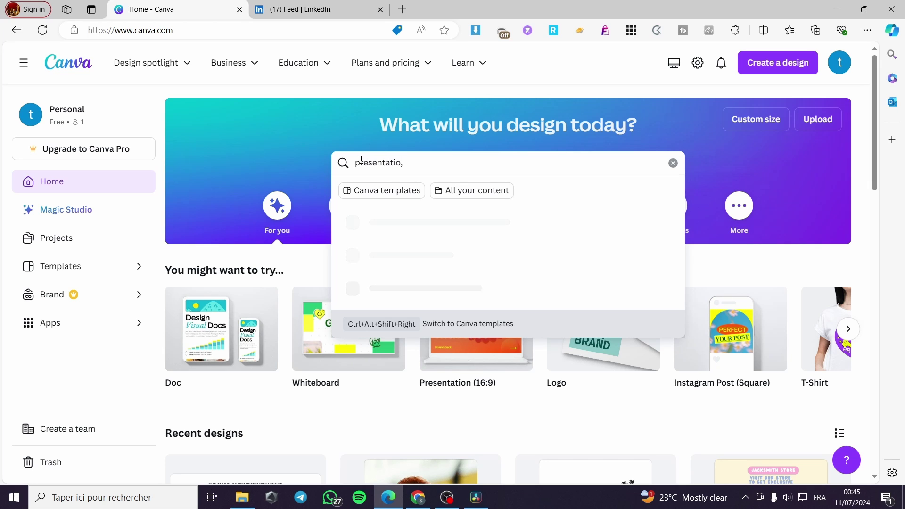
type(",")
key("BackSpace")
type("n")
key("Return")
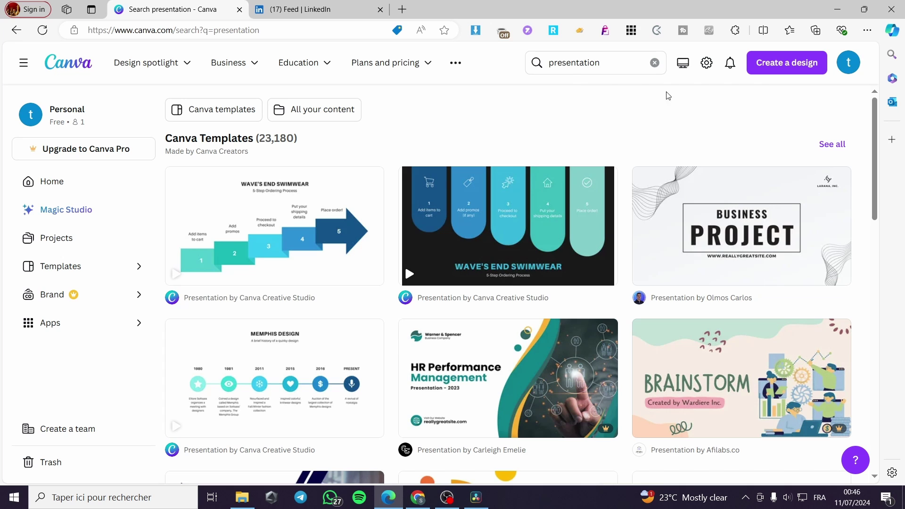
Browse the presentation templates, extending the list of results twice to compare more designs.
scroll(624, 170, "down", 3)
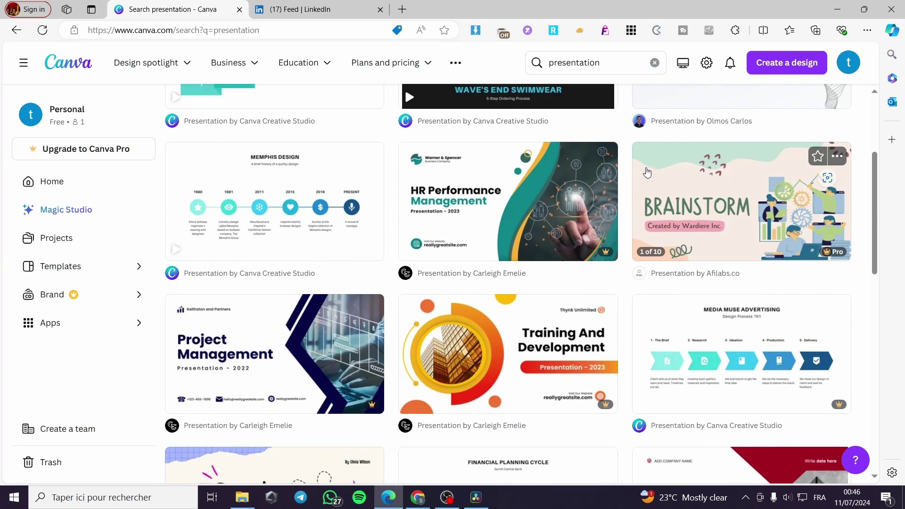
scroll(641, 171, "down", 3)
scroll(765, 217, "down", 4)
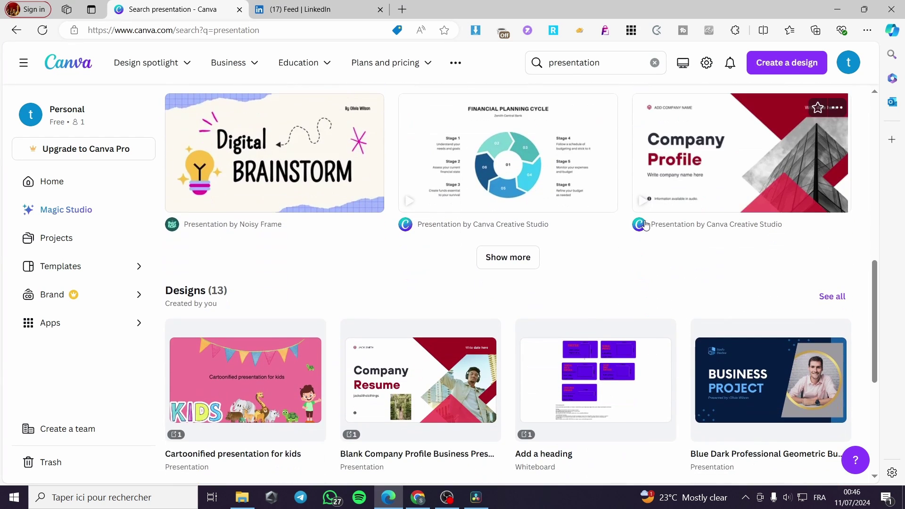
left_click(525, 260)
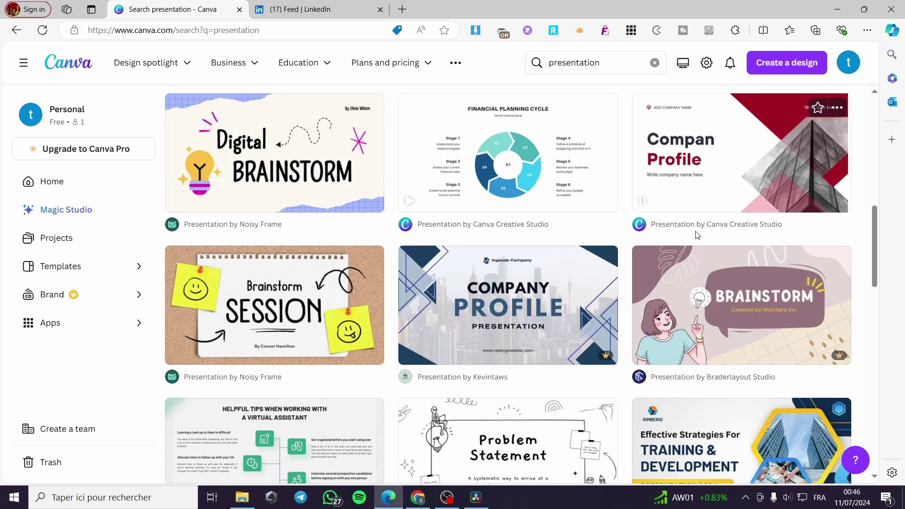
scroll(582, 243, "down", 1)
scroll(583, 244, "down", 2)
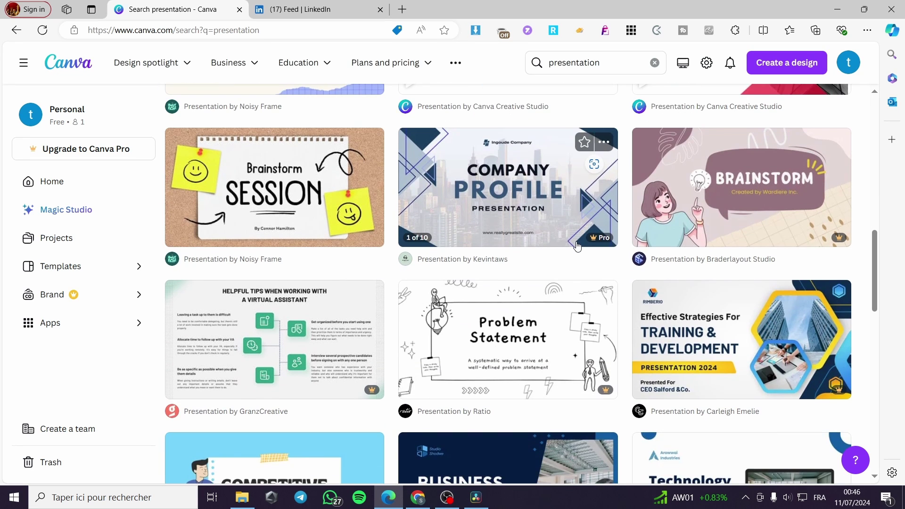
scroll(832, 259, "down", 1)
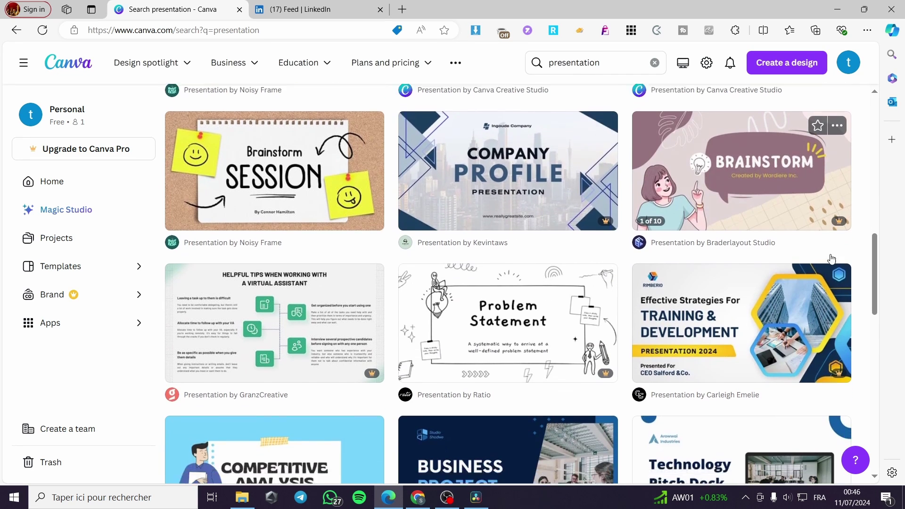
scroll(832, 258, "down", 5)
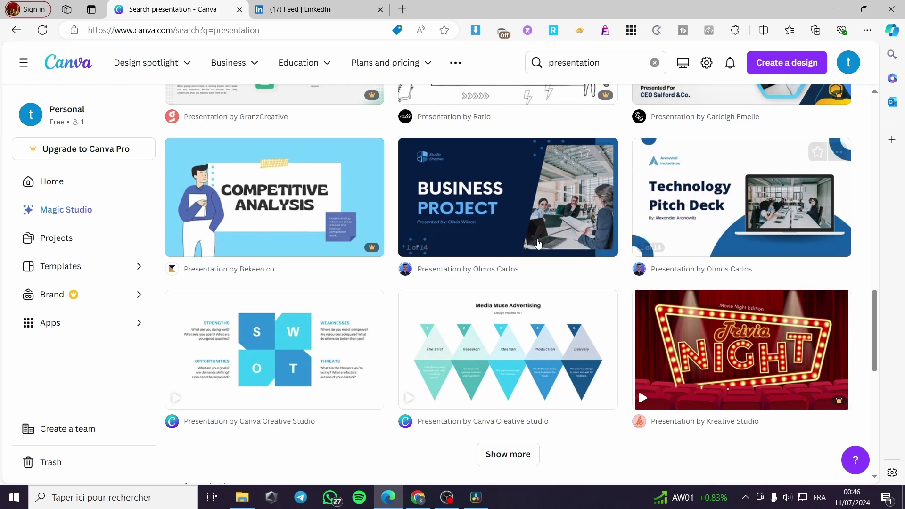
scroll(539, 244, "down", 2)
left_click(530, 340)
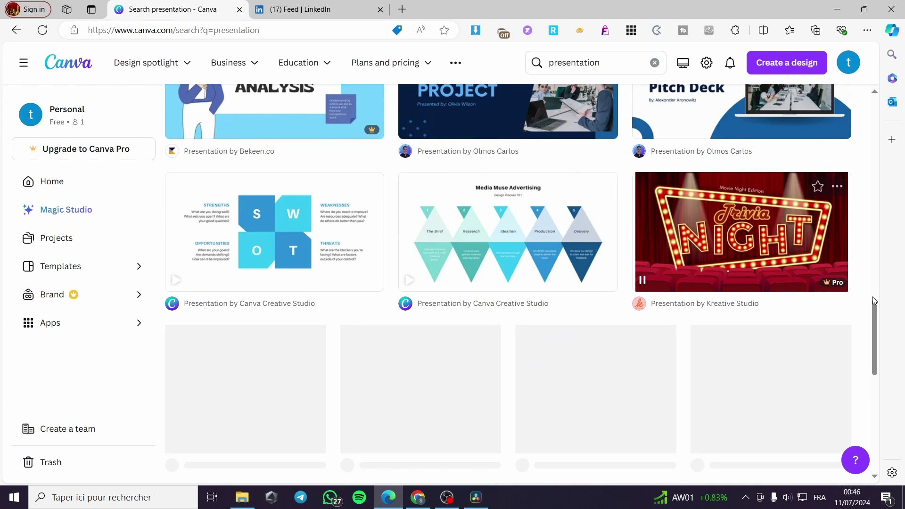
scroll(566, 278, "down", 5)
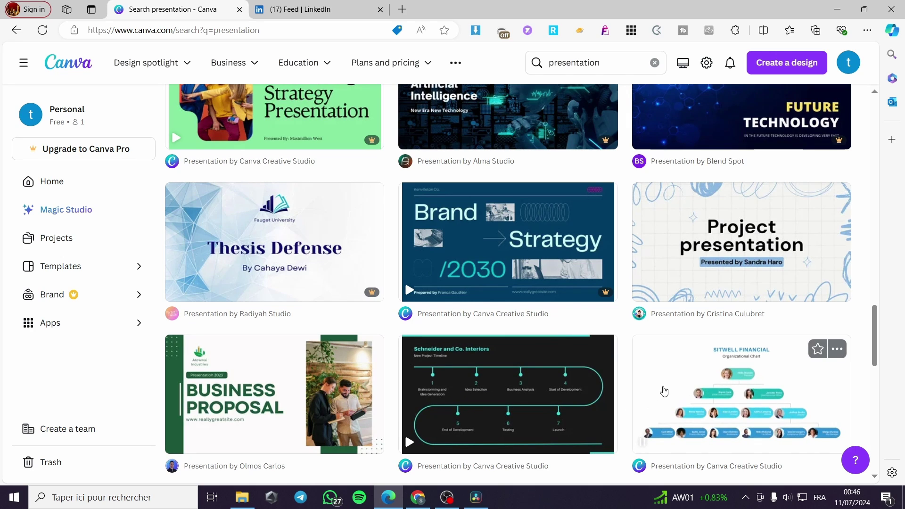
scroll(728, 399, "down", 4)
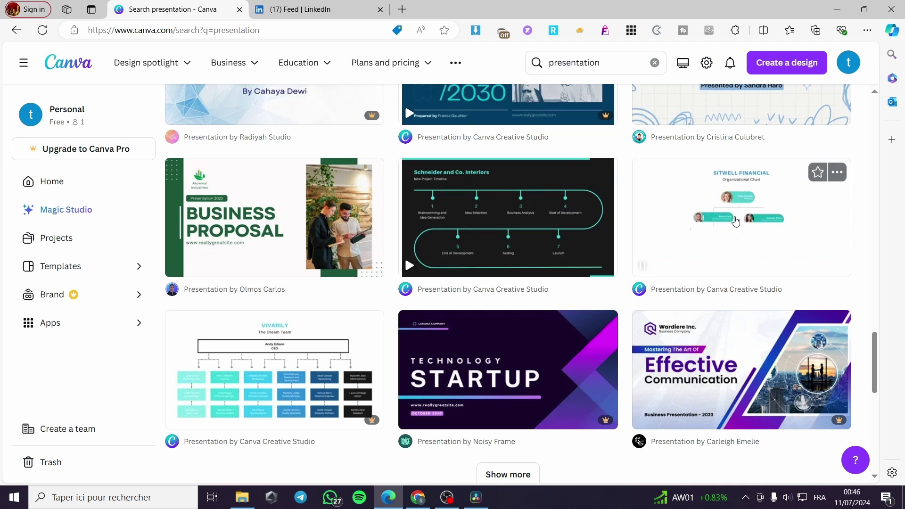
Open the Sitwell Financial organizational chart presentation template and start customizing it as a new design.
left_click(738, 220)
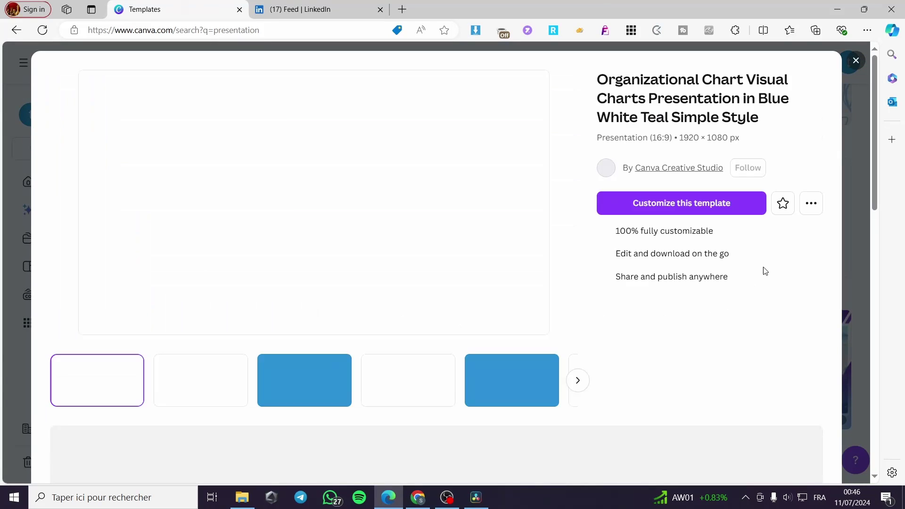
left_click(668, 208)
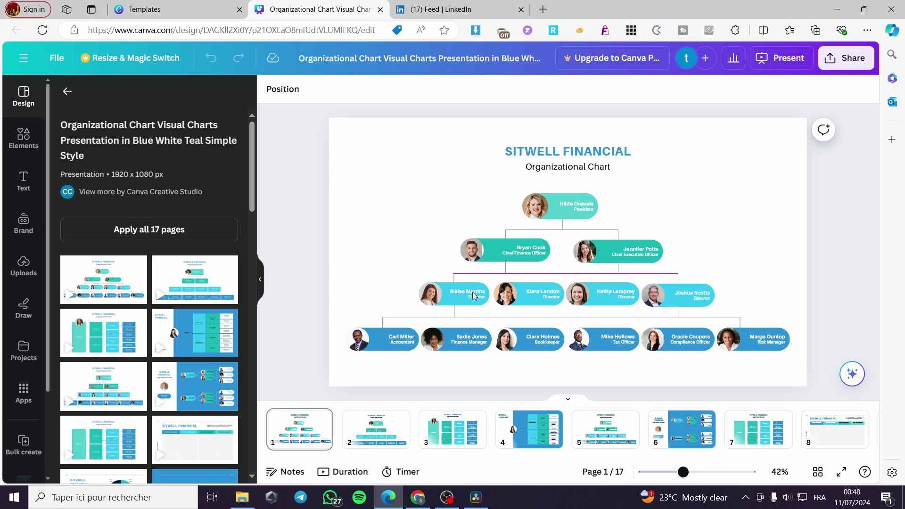
Show the page durations, preview the first slide's animation briefly, and inspect the president's portrait in the chart.
left_click(349, 478)
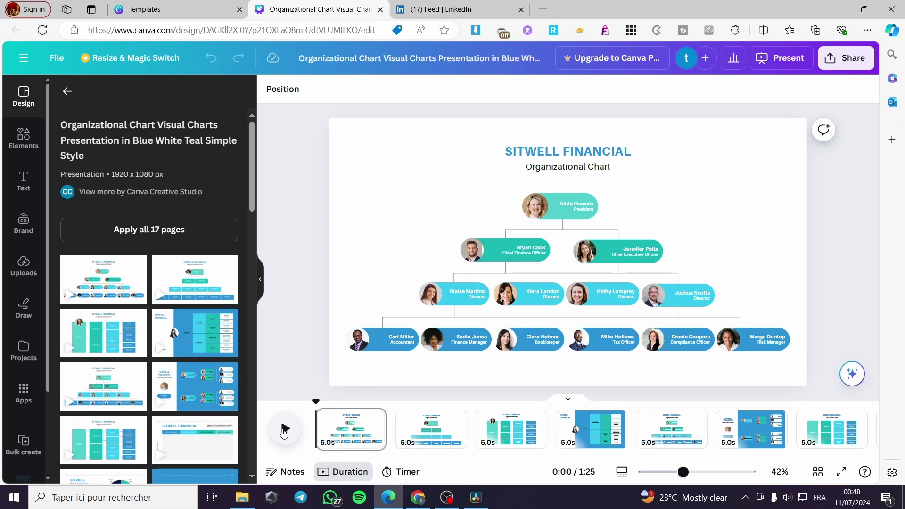
left_click(285, 429)
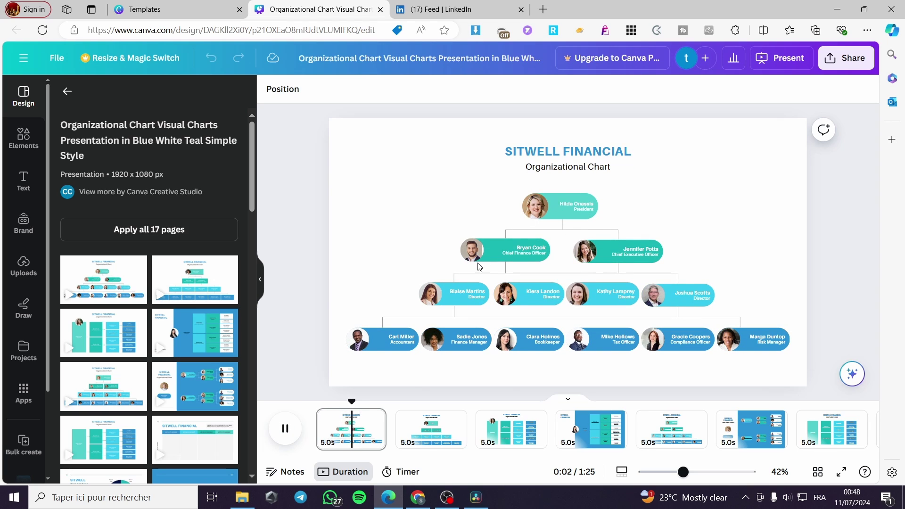
left_click(290, 437)
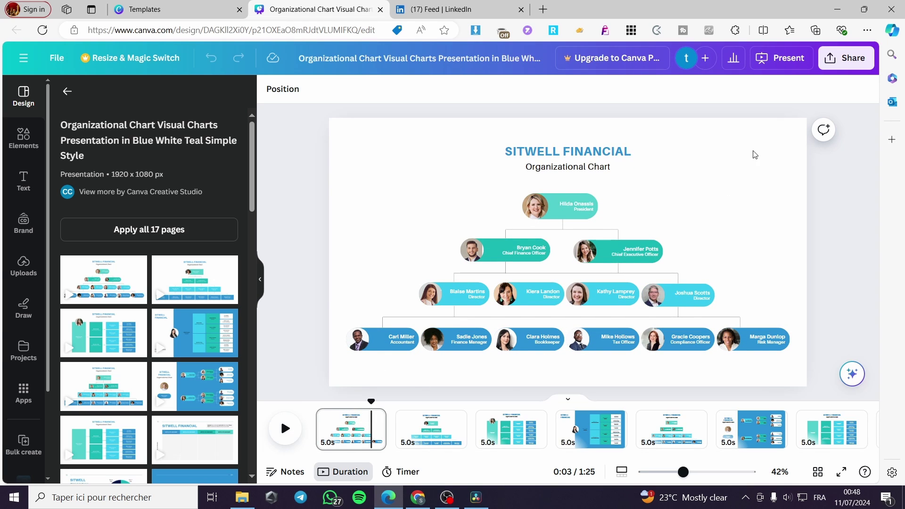
left_click(536, 206)
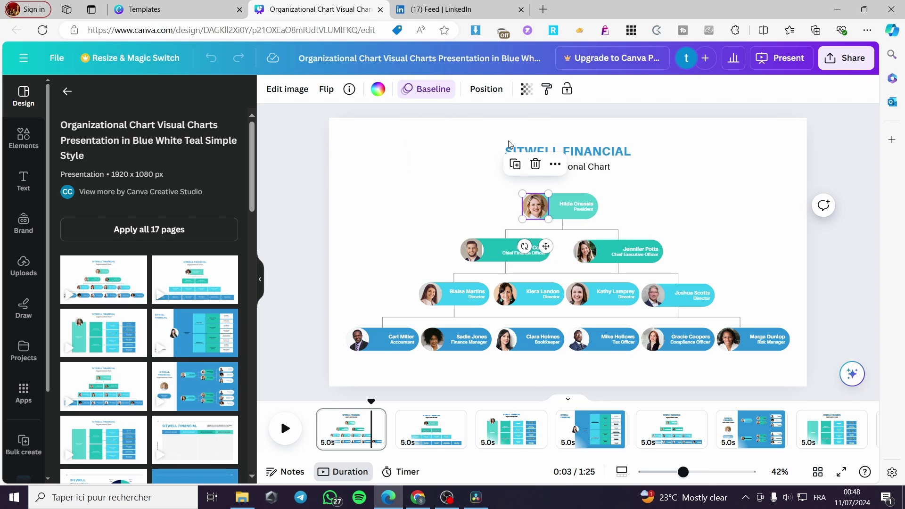
double_click(540, 212)
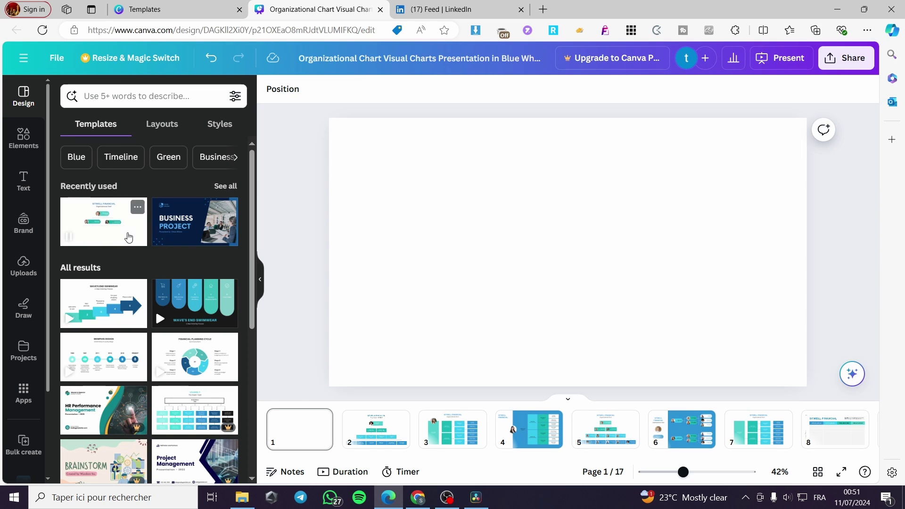
Add a rounded rectangle to the blank first slide and place it as a flat bar in the slide's upper-left area.
left_click(23, 139)
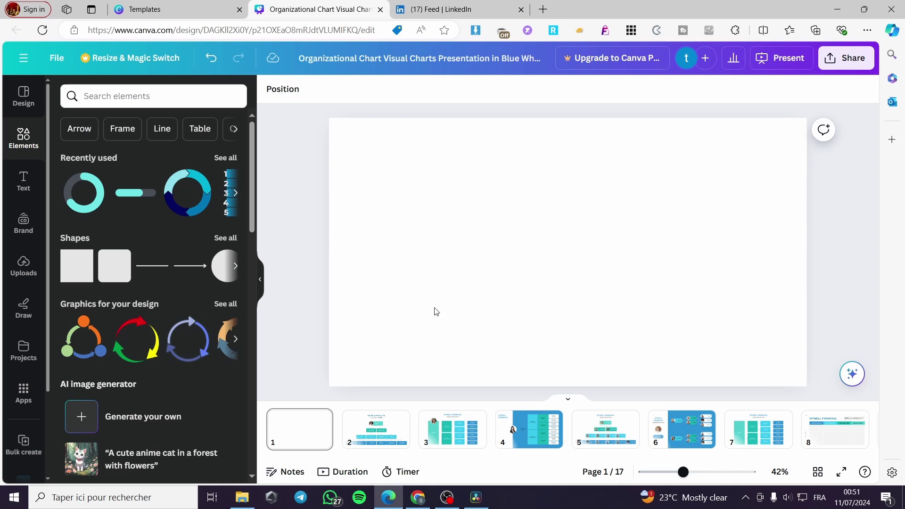
left_click(114, 276)
left_click_drag(569, 298, 434, 209)
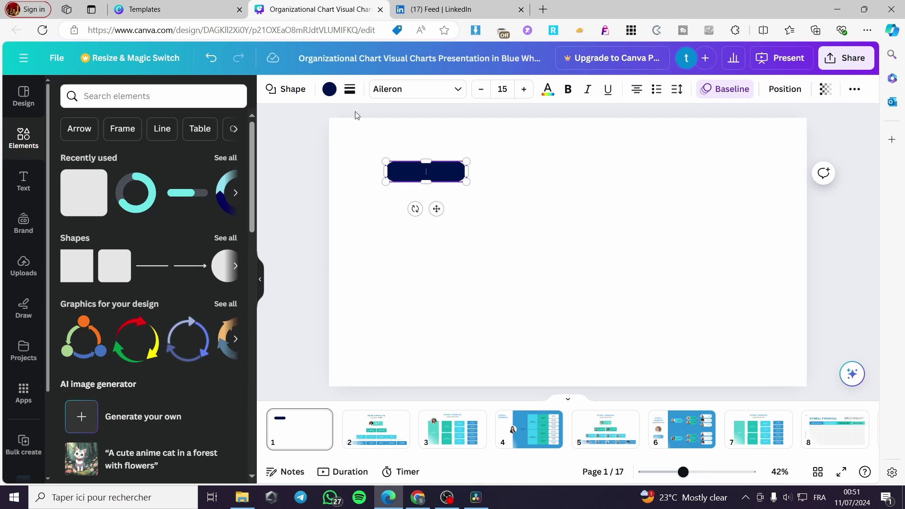
Fill the rounded bar with the light turquoise document color and shift it slightly right and down.
left_click(329, 89)
left_click(163, 193)
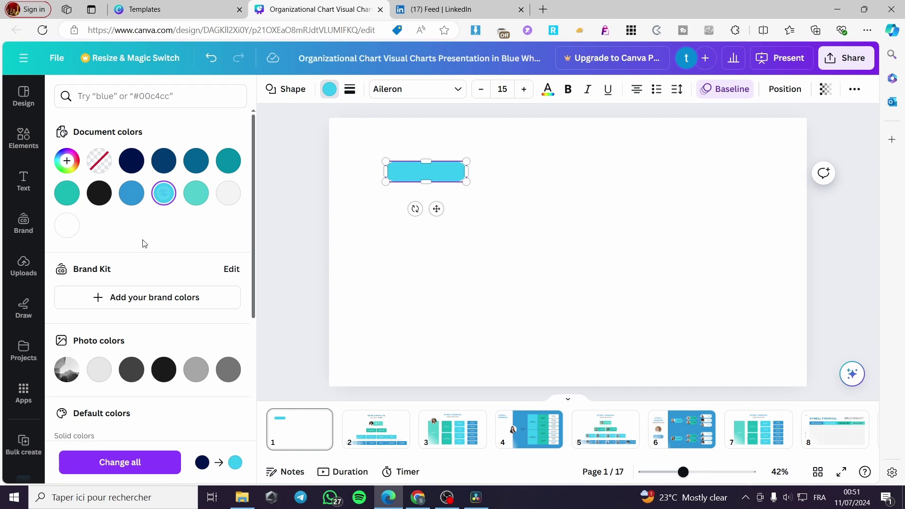
left_click(130, 194)
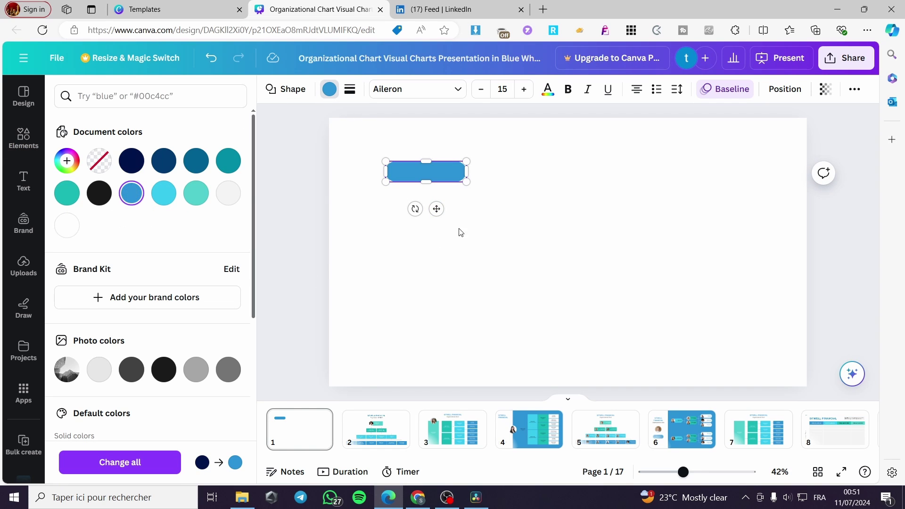
left_click(193, 194)
mouse_move(437, 209)
left_mouse_down()
mouse_move(449, 230)
mouse_move(451, 215)
left_mouse_up()
left_click(493, 193)
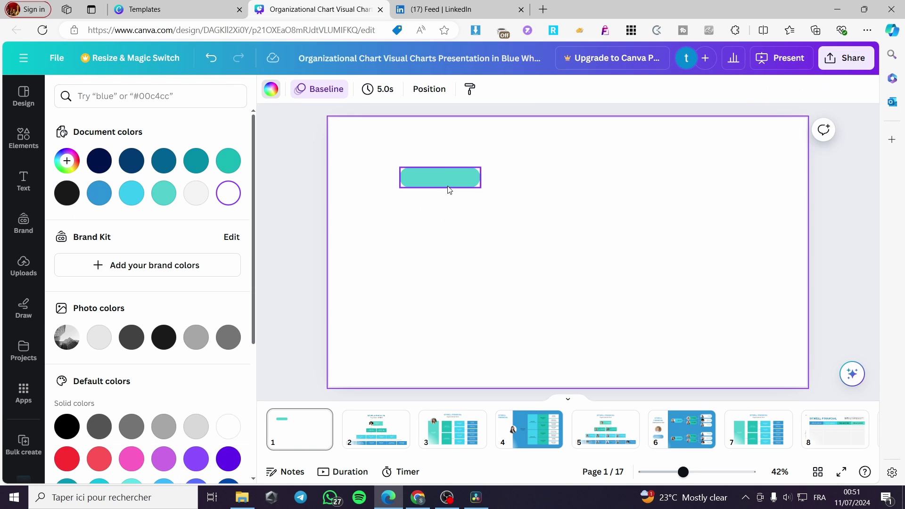
Duplicate the turquoise bar and place the copy to the right of the original.
left_click(437, 181)
left_click(424, 142)
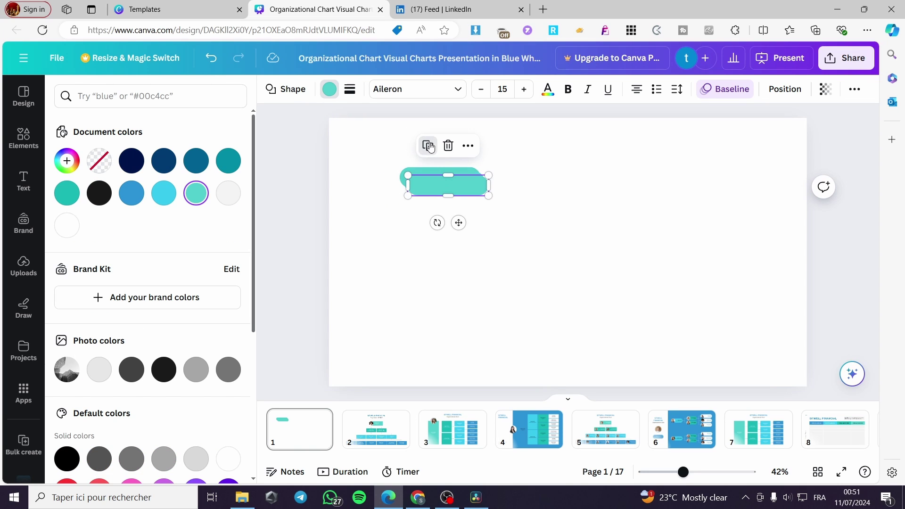
left_click_drag(455, 219, 600, 219)
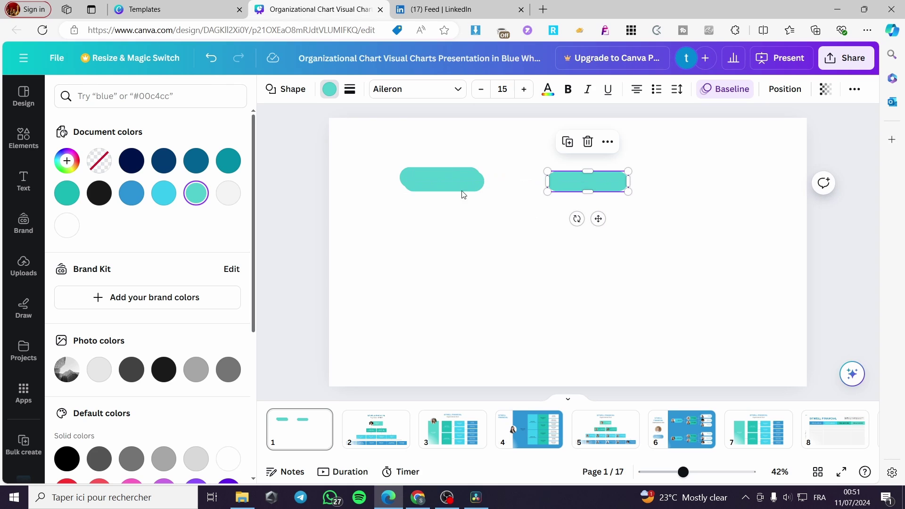
Place a third turquoise bar at the right and align all three in one row with equal gaps of 175.
left_click_drag(462, 194, 724, 177)
left_click_drag(740, 181, 746, 180)
left_click_drag(593, 181, 570, 181)
left_click_drag(729, 184, 687, 185)
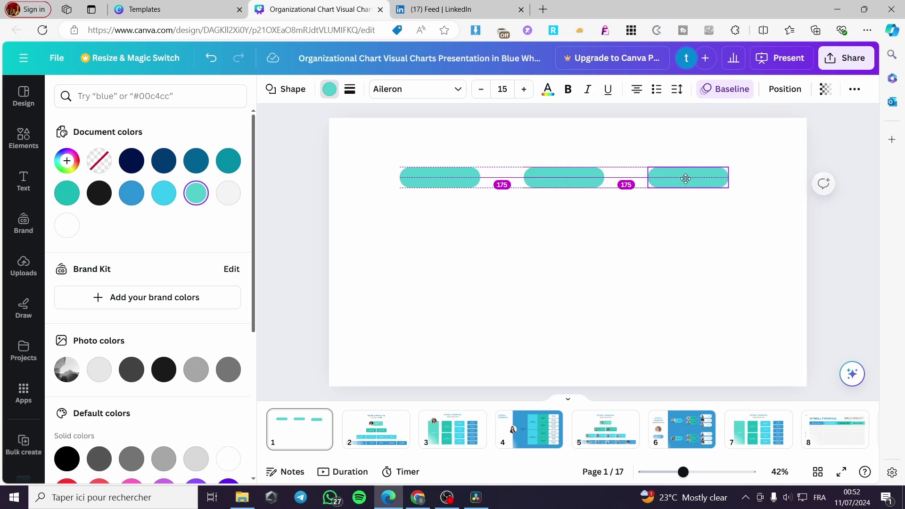
left_click(712, 266)
left_click_drag(474, 185, 470, 176)
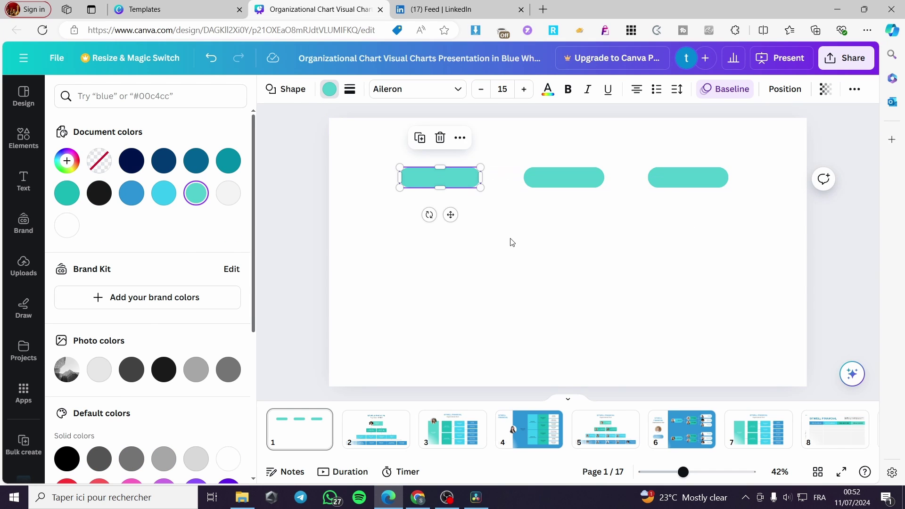
left_click(637, 300)
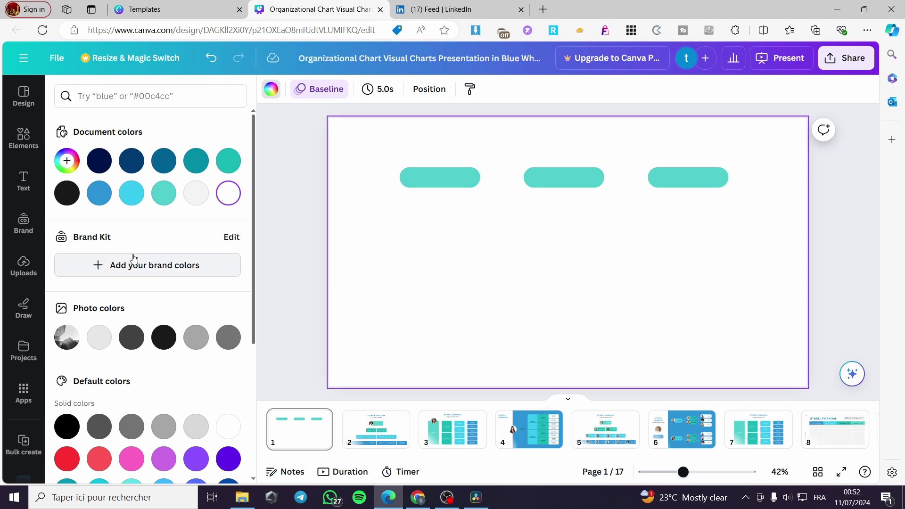
Group the three turquoise bars into one object.
left_click(469, 182)
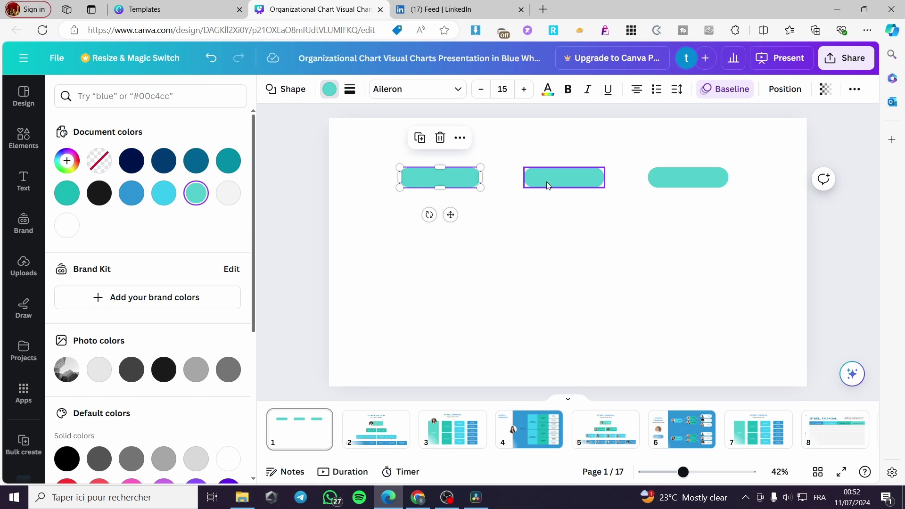
left_click(573, 185)
left_click(695, 184)
left_click(566, 181, "shift")
left_click(471, 185, "shift")
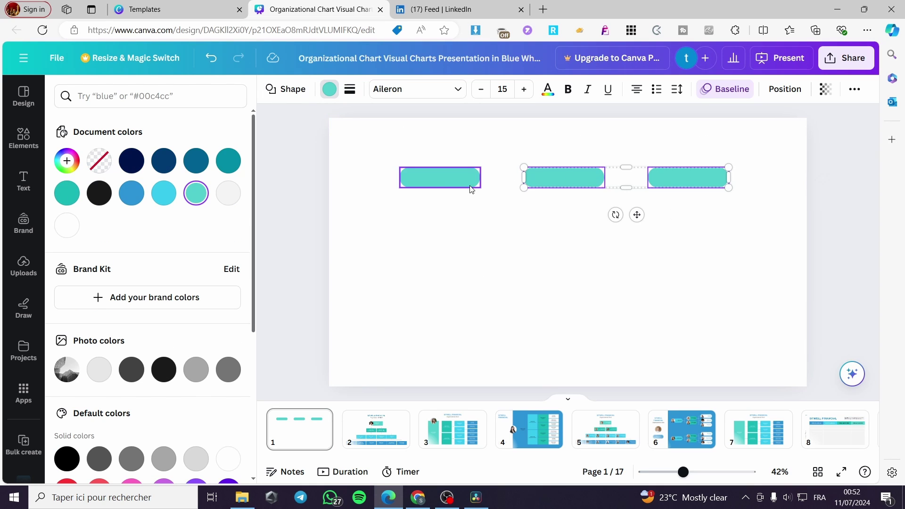
left_click(533, 137)
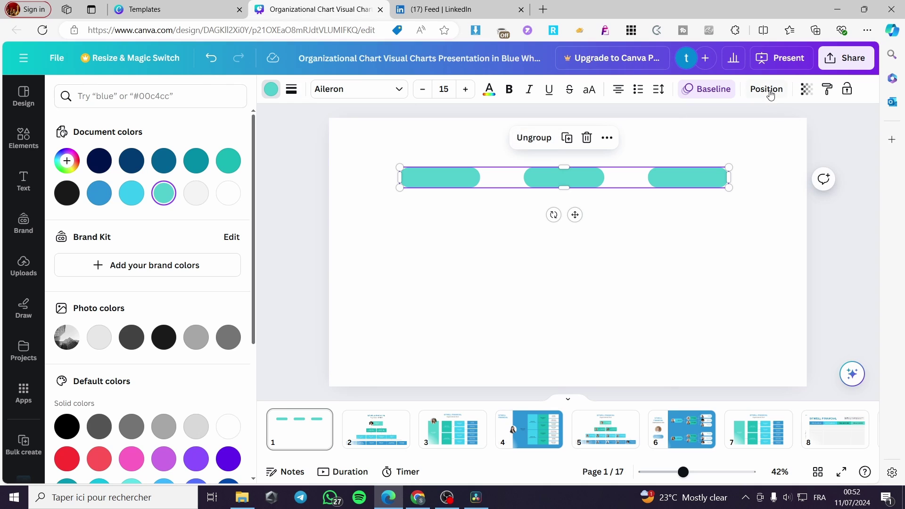
Apply the Pan animation to the grouped turquoise bars.
left_click(717, 92)
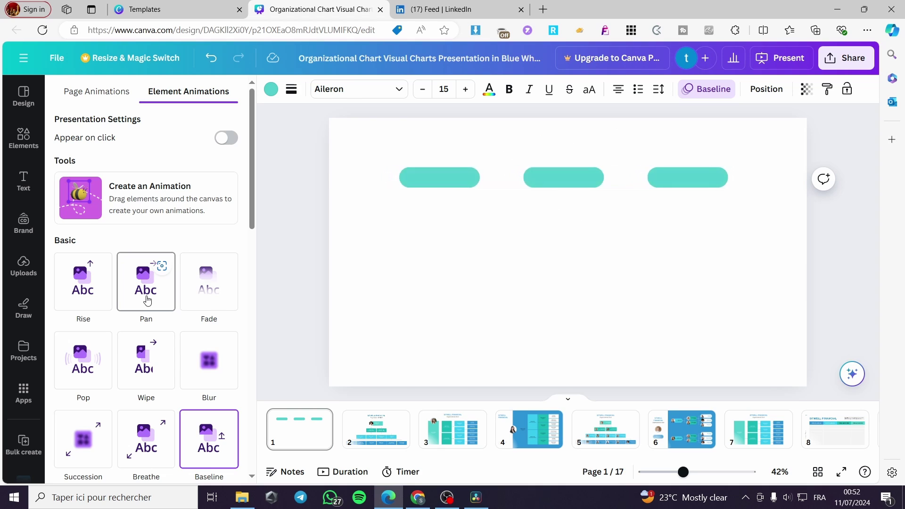
left_click(145, 297)
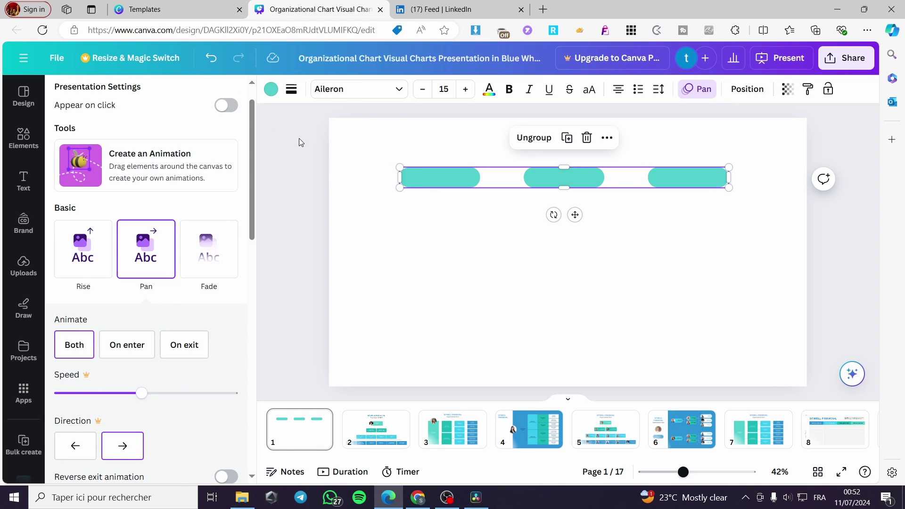
key("Escape")
left_click(449, 279)
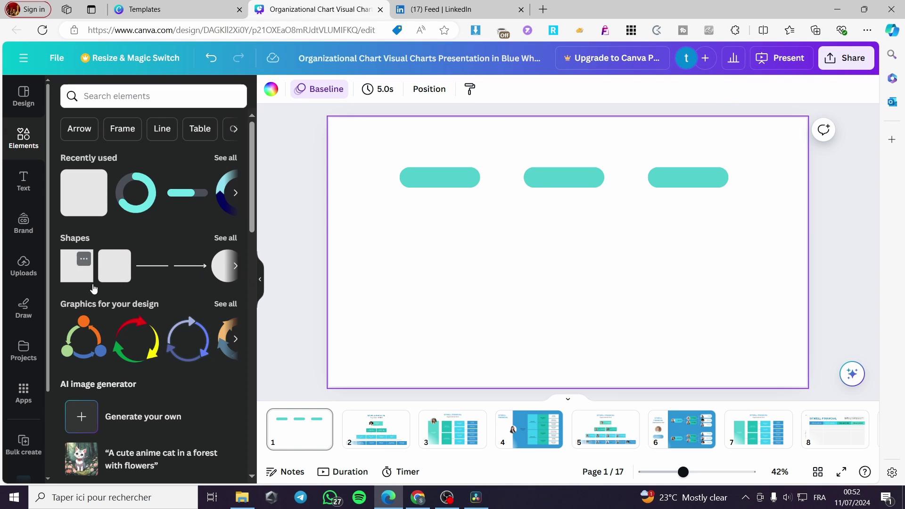
Add an arrow line, rotate it to point straight down, shorten it and place it directly under the left turquoise bar.
left_click(185, 271)
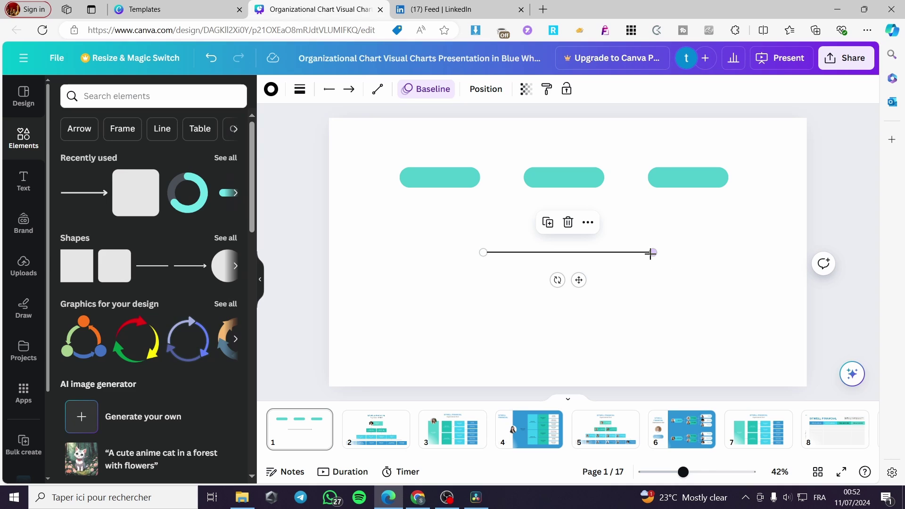
left_click_drag(558, 280, 501, 241)
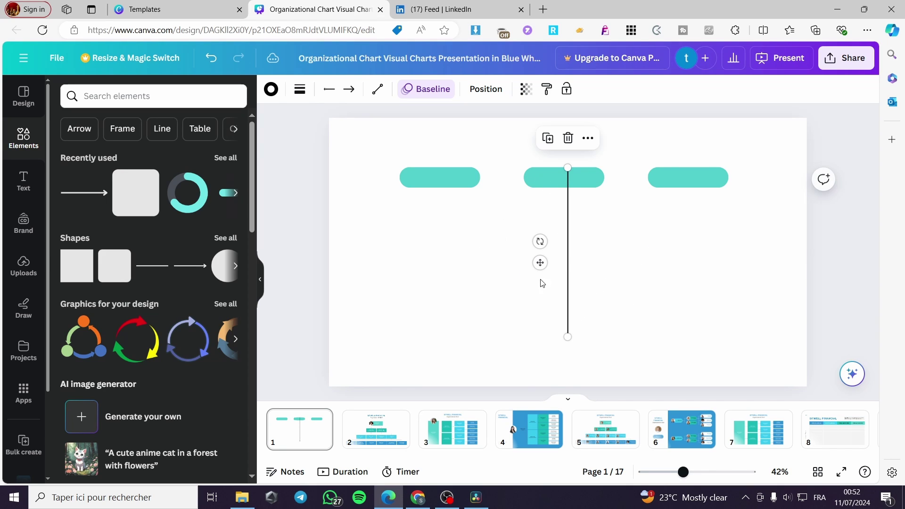
left_click_drag(569, 168, 574, 326)
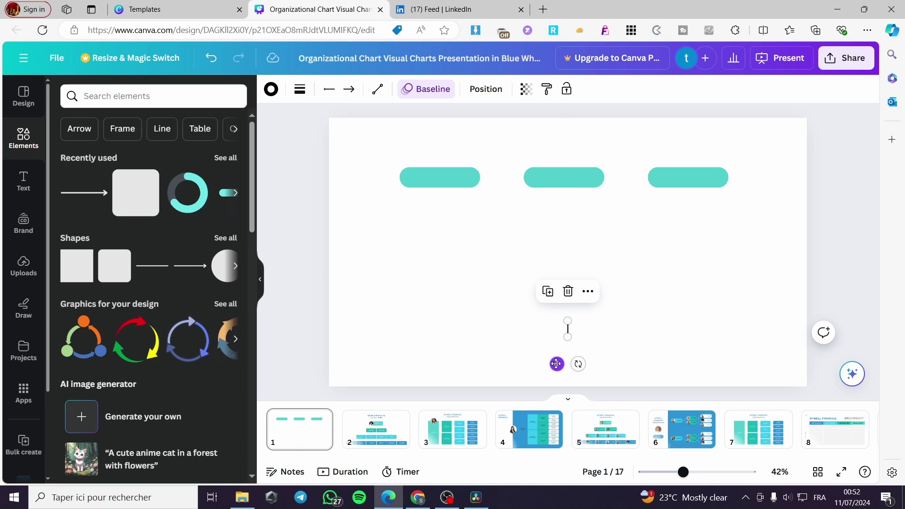
left_click_drag(556, 363, 468, 320)
Duplicate the short down arrow and place copies under the middle and right turquoise bars.
left_click_drag(427, 243, 557, 231)
left_click(549, 158)
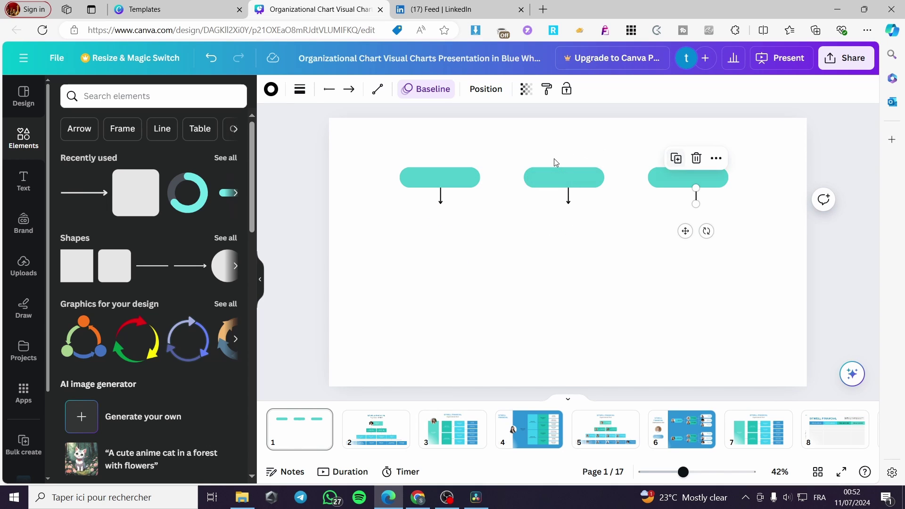
left_click(765, 232)
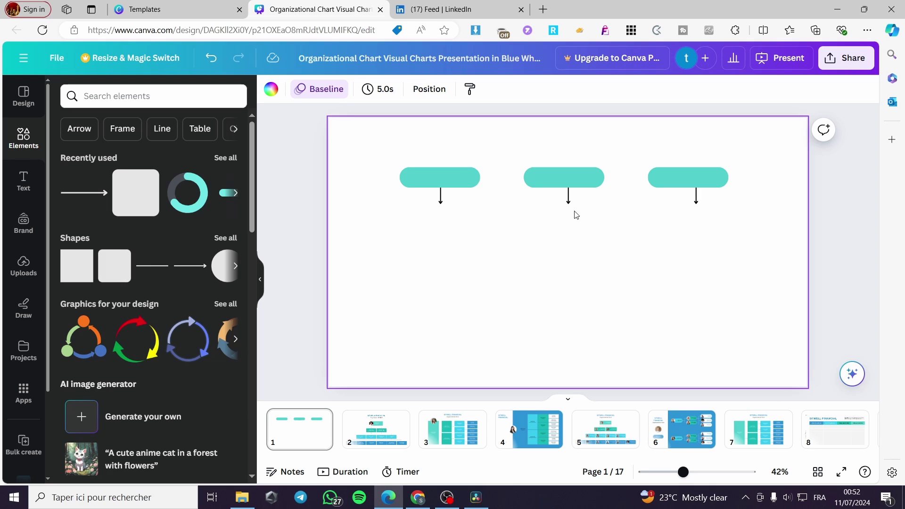
Nudge the middle and right arrows slightly left to center them under their bars.
left_click(570, 197)
left_click_drag(560, 230, 558, 229)
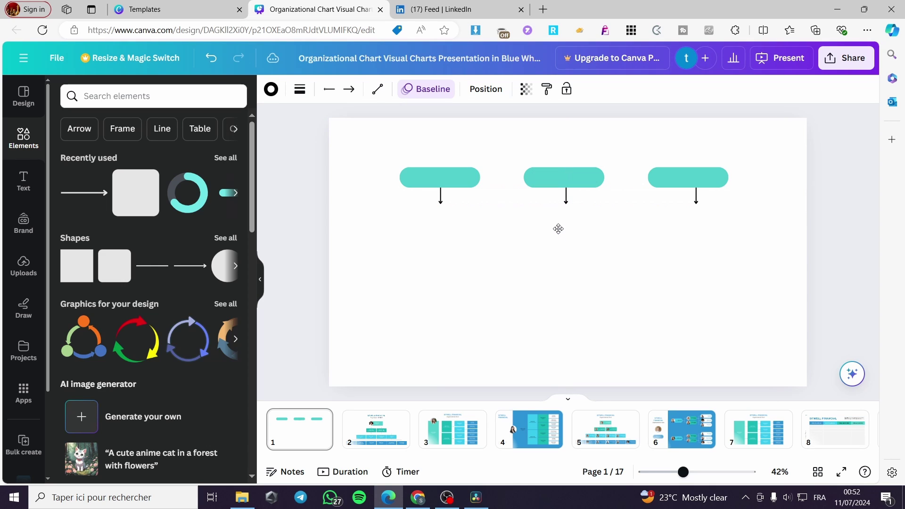
left_click(698, 198)
left_click_drag(686, 229, 683, 228)
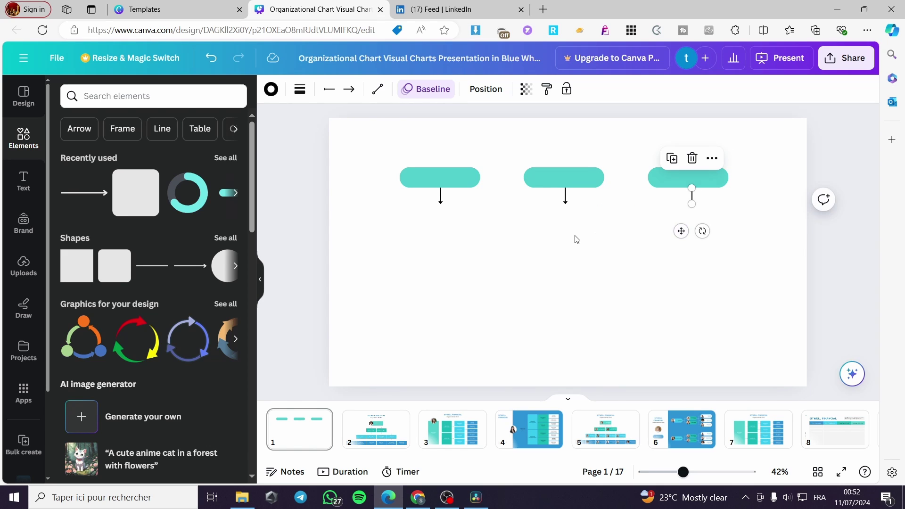
Group the three down arrows into one object.
left_click(466, 199)
left_click(444, 197)
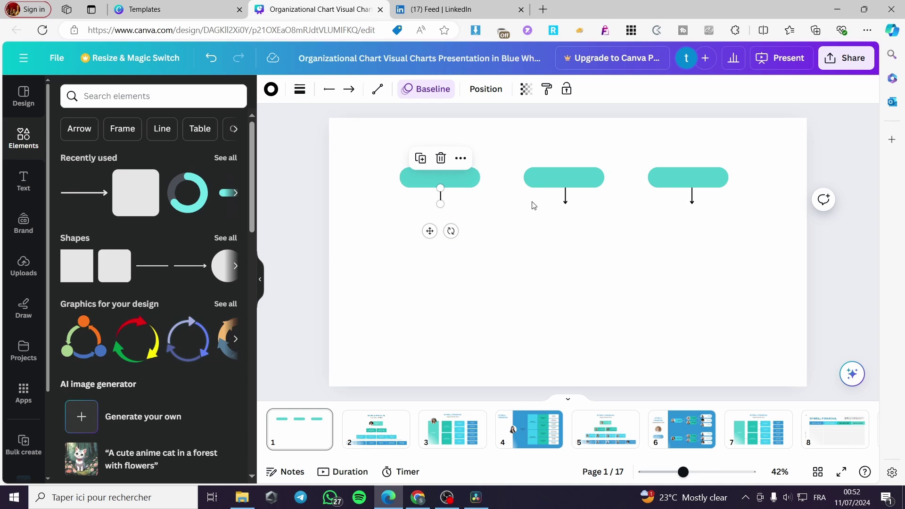
left_click(566, 197, "shift")
left_click(692, 197, "shift")
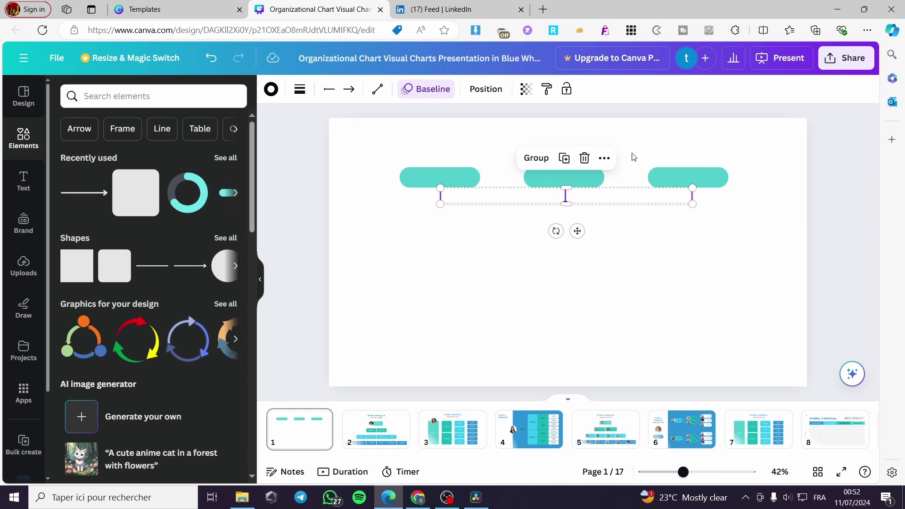
left_click(538, 159)
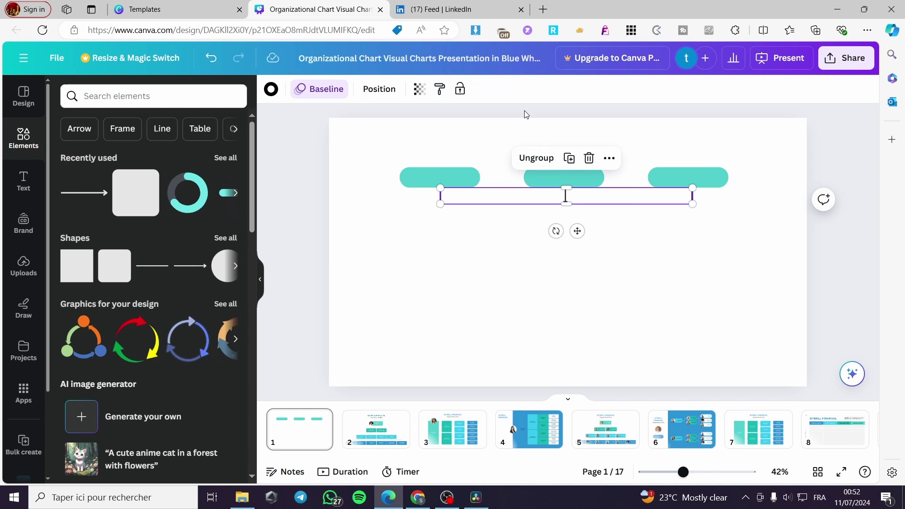
Apply the Rise animation to the grouped arrows.
left_click(312, 93)
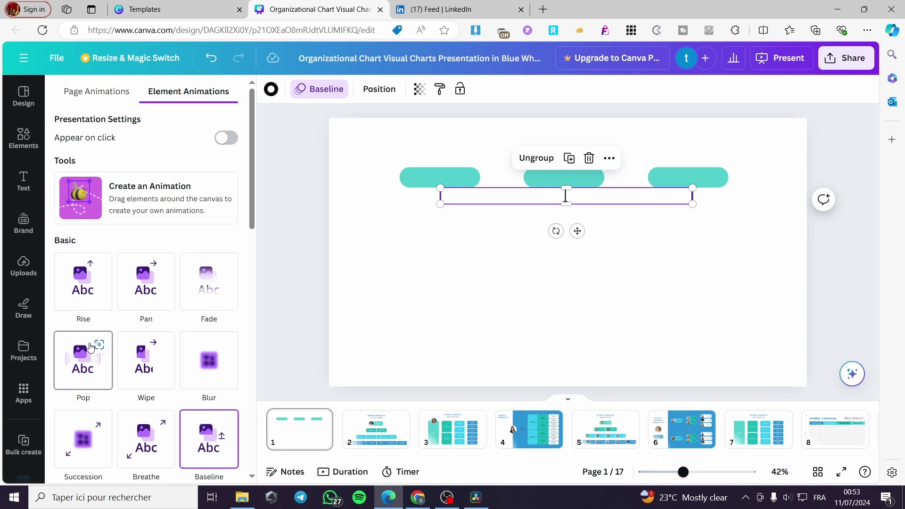
left_click(87, 296)
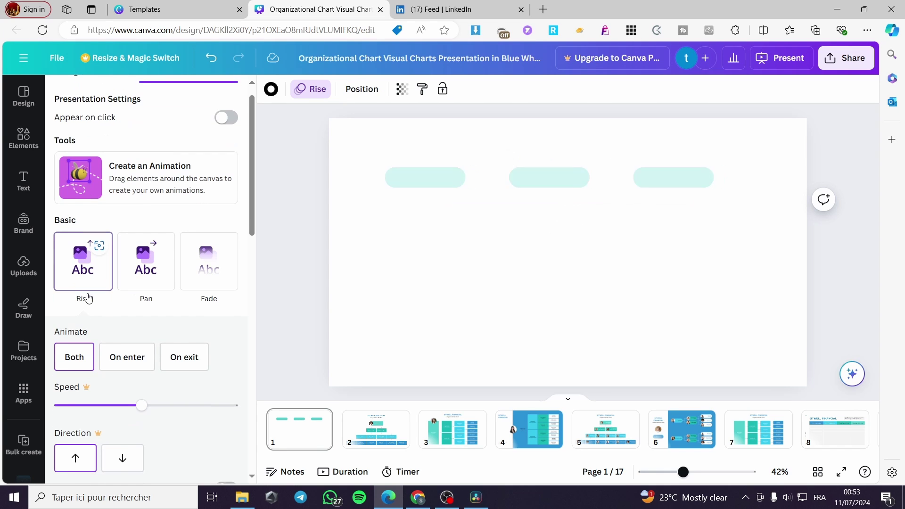
left_click(547, 298)
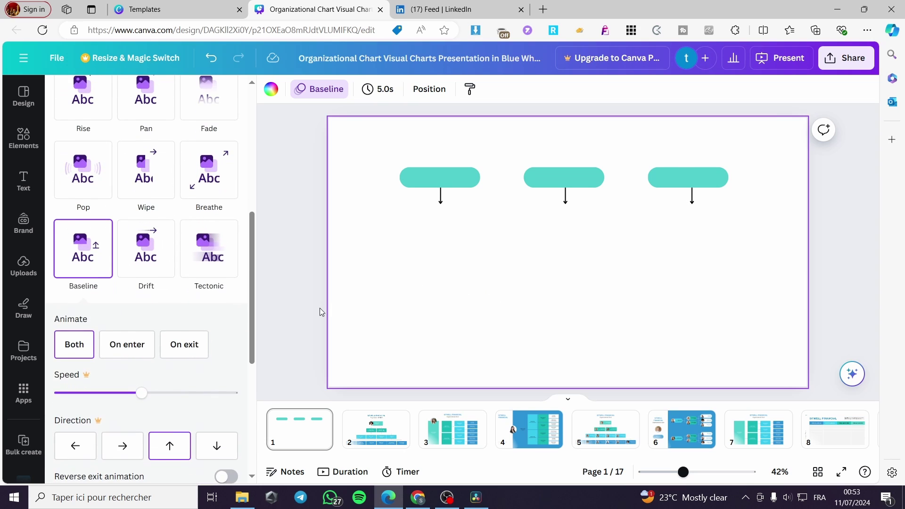
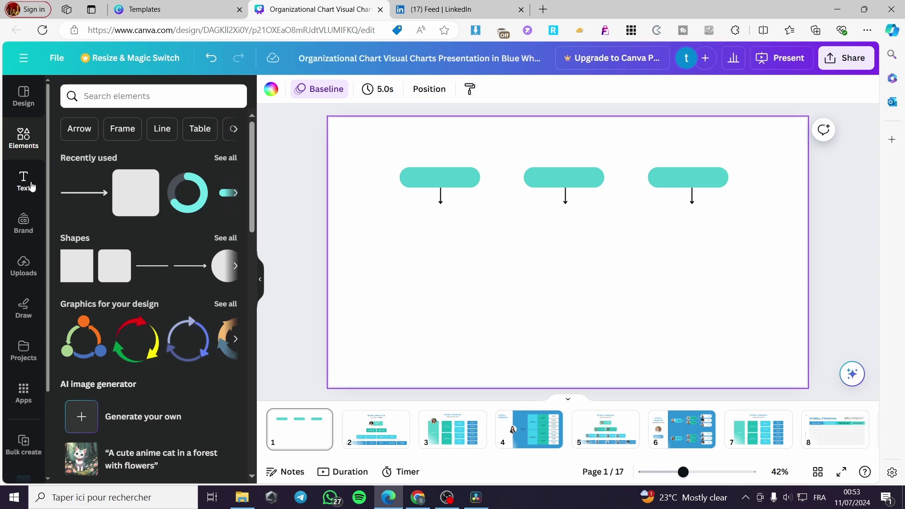
Add a heading text reading "Team" and place it centered on the left turquoise bar.
left_click(30, 184)
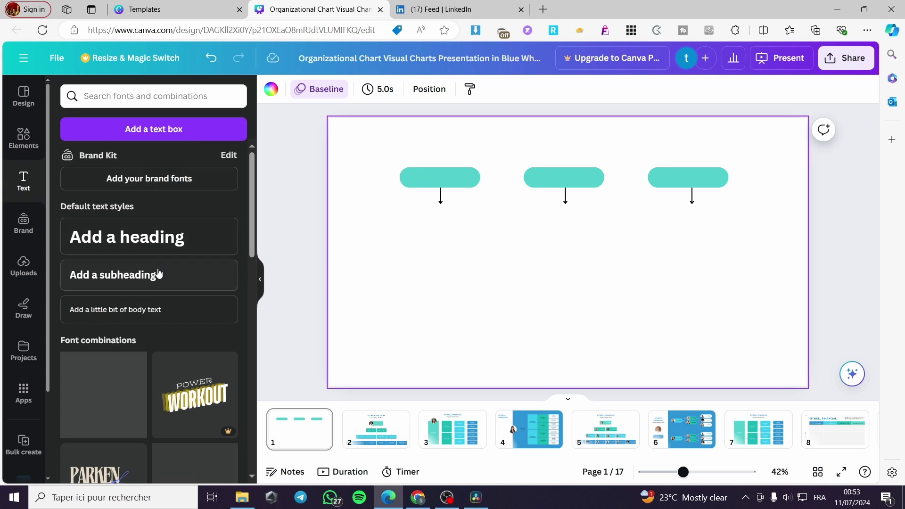
left_click(149, 242)
left_click_drag(675, 269, 563, 252)
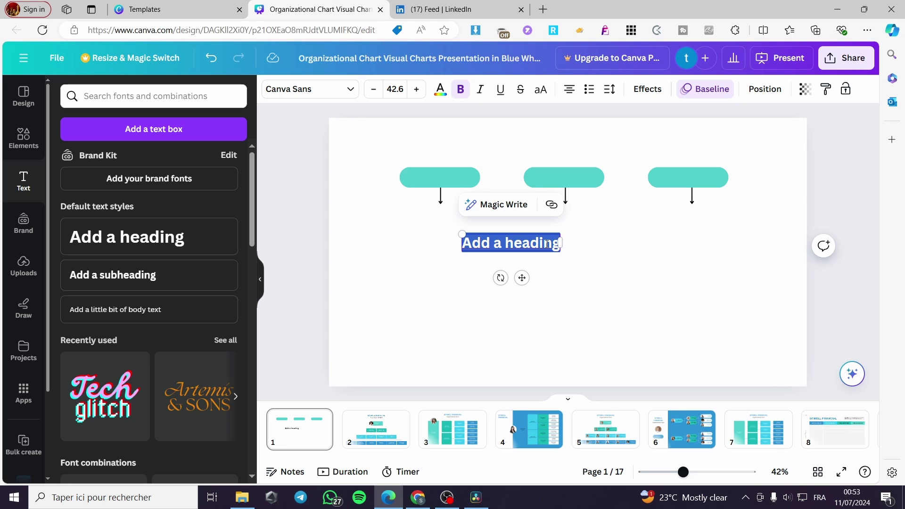
type("T")
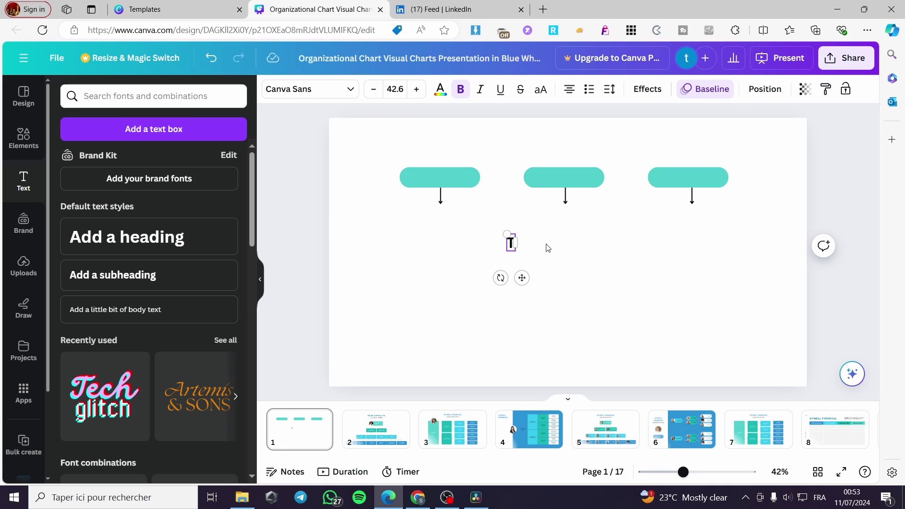
type("eam")
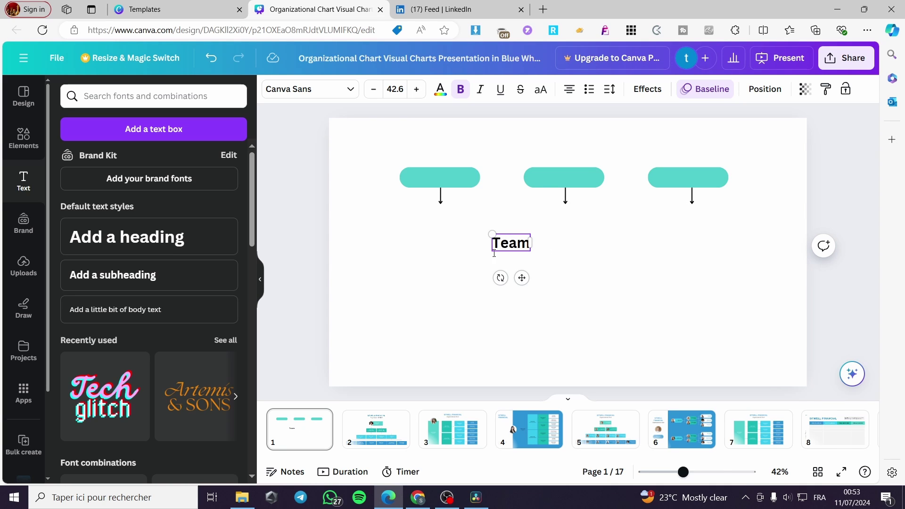
left_click_drag(522, 277, 453, 209)
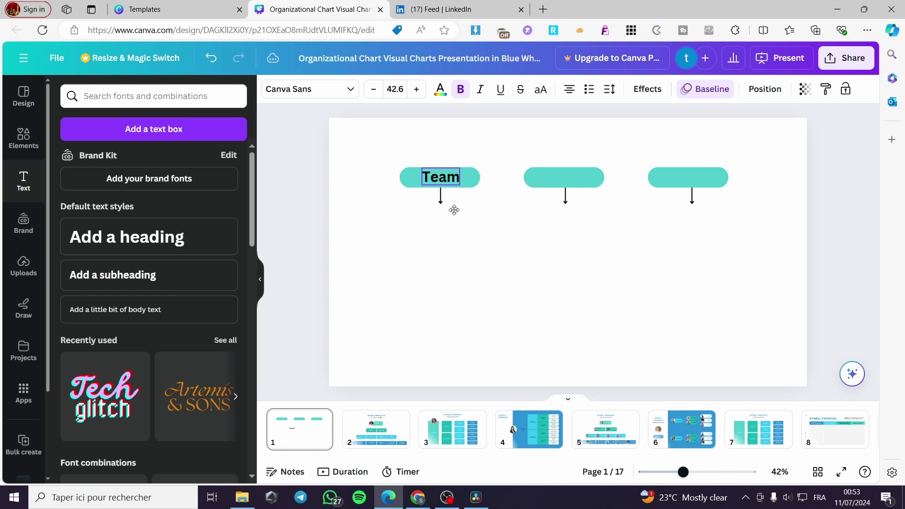
left_click(444, 242)
Duplicate the "Team" label and place the copy on the middle turquoise bar.
left_click(442, 181)
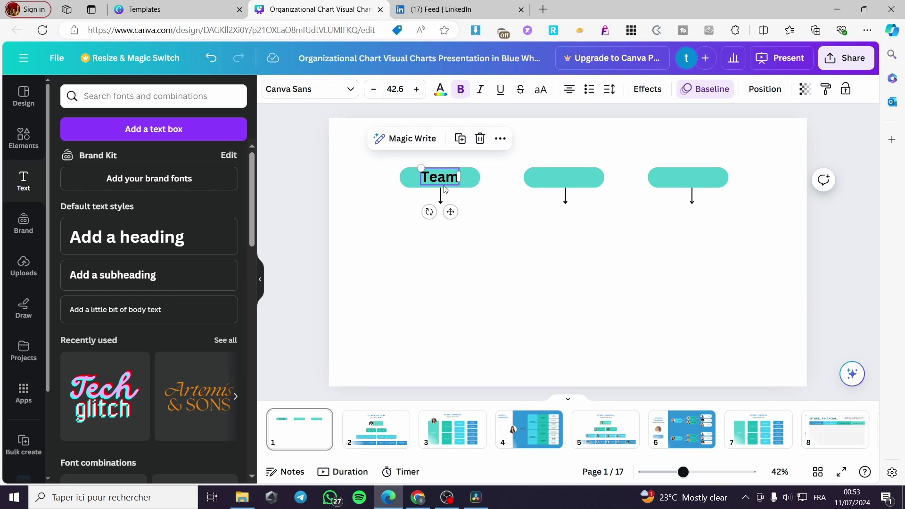
left_click(460, 138)
left_click_drag(454, 214, 579, 212)
Change the middle bar's label to "Executers" and shift it slightly left to center it on the bar.
double_click(568, 175)
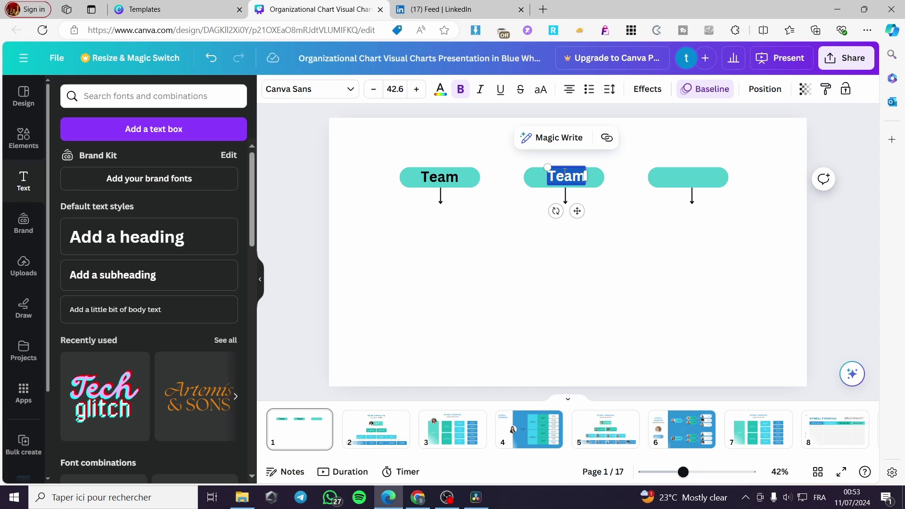
type("Ec")
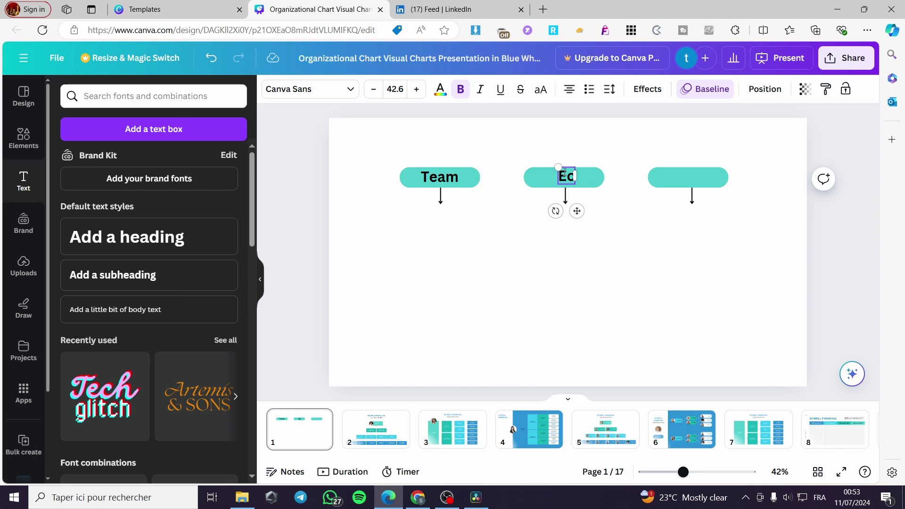
type("ecuter")
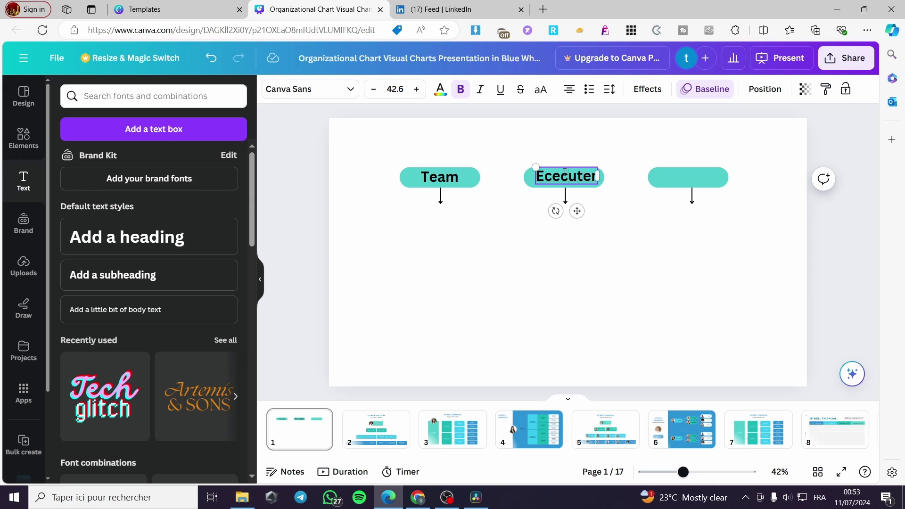
type("xe")
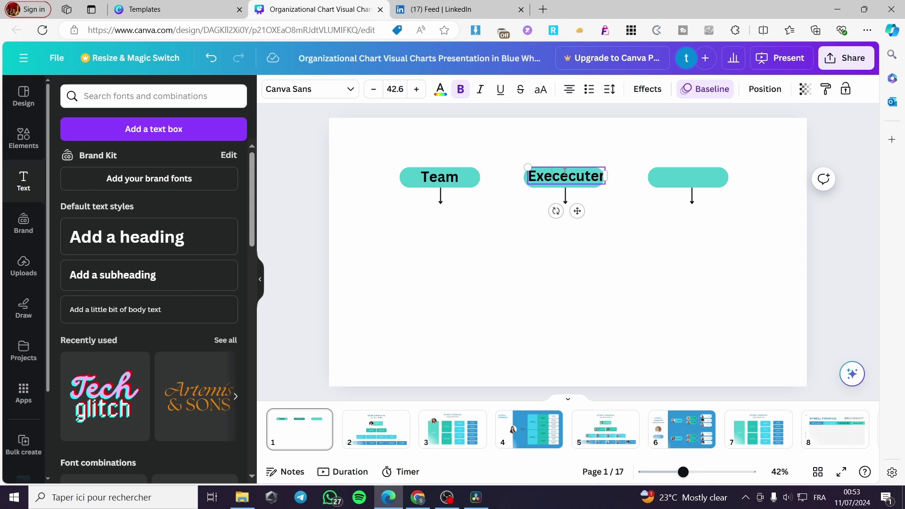
key("BackSpace")
key("BackSpace")
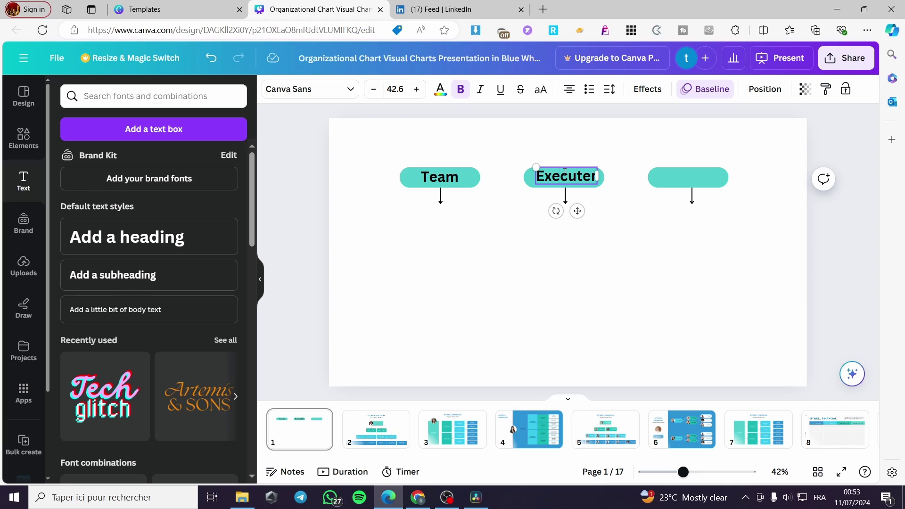
type("s")
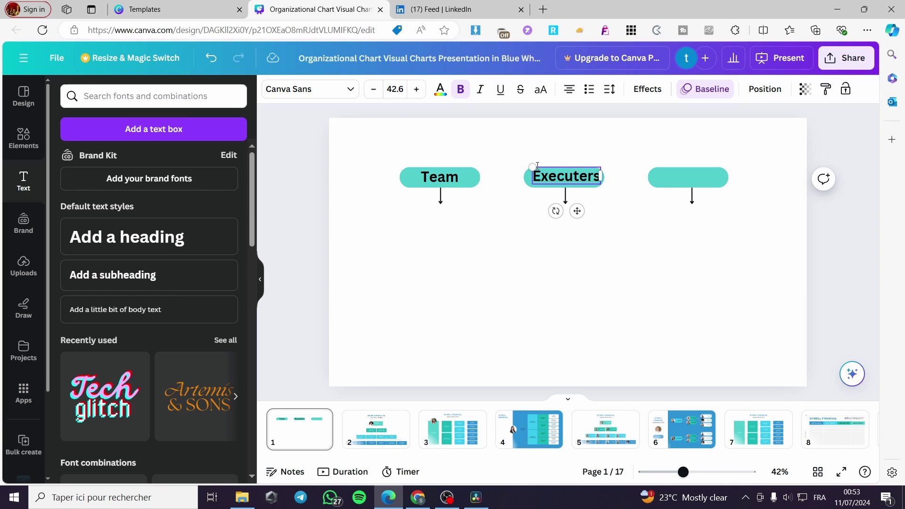
left_click(627, 222)
left_click_drag(579, 177, 573, 177)
Duplicate the "Executers" label onto the right turquoise bar and change the copy's text to "Staff".
left_click(585, 142)
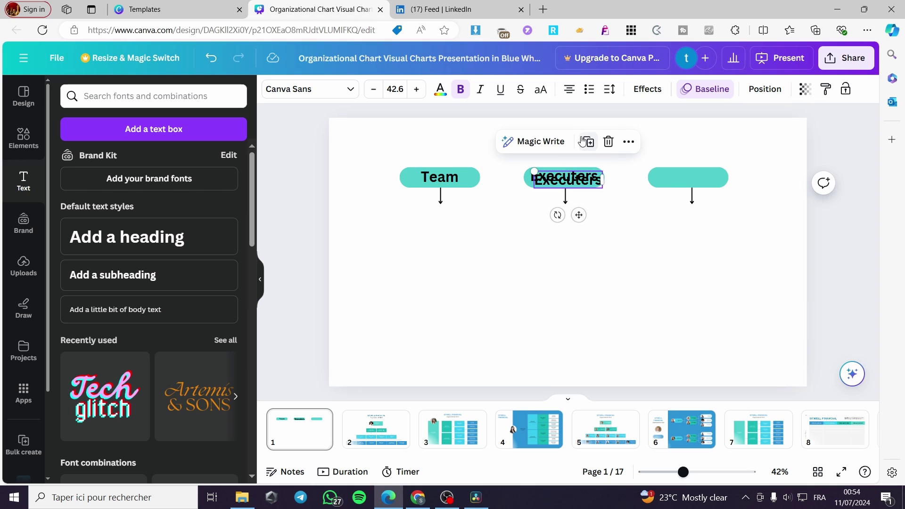
left_click_drag(579, 215, 699, 210)
double_click(699, 175)
type("Staff")
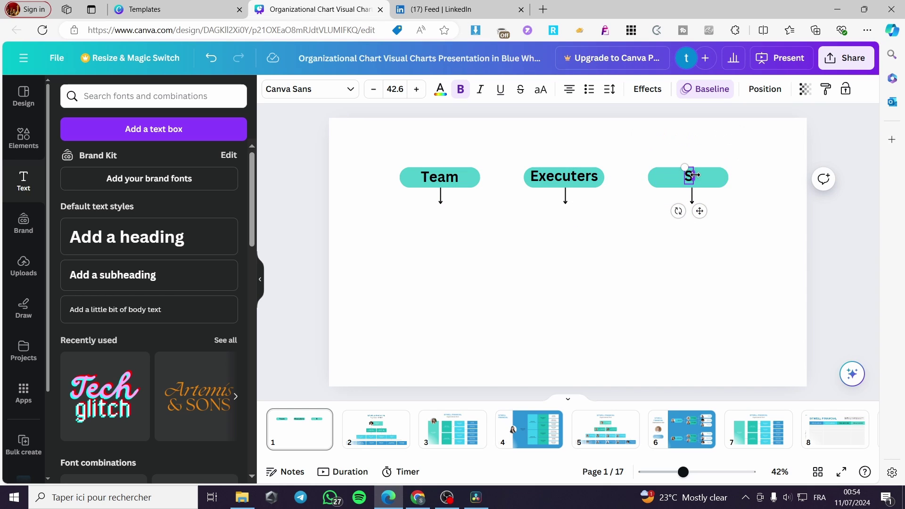
key("BackSpace")
left_click(740, 215)
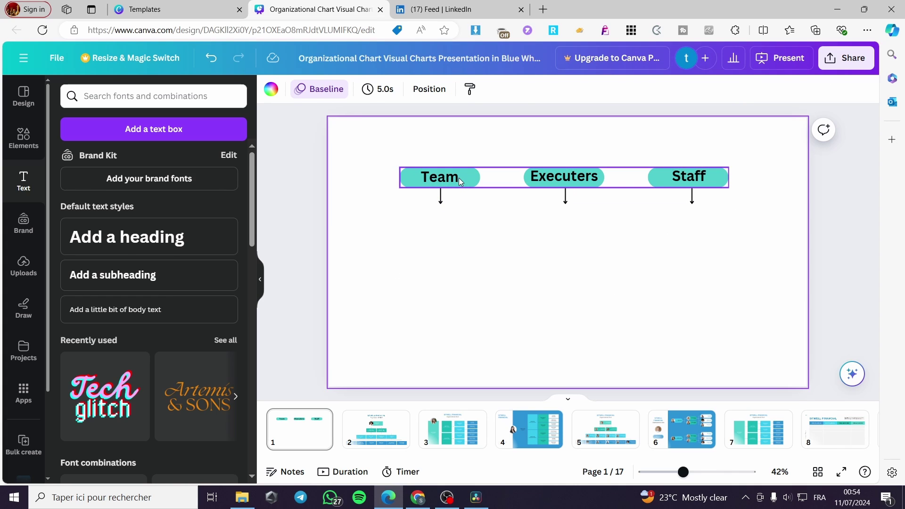
Group the "Team", "Executers" and "Staff" labels into one object.
left_click(445, 177)
left_click(445, 177)
left_click(564, 176, "shift")
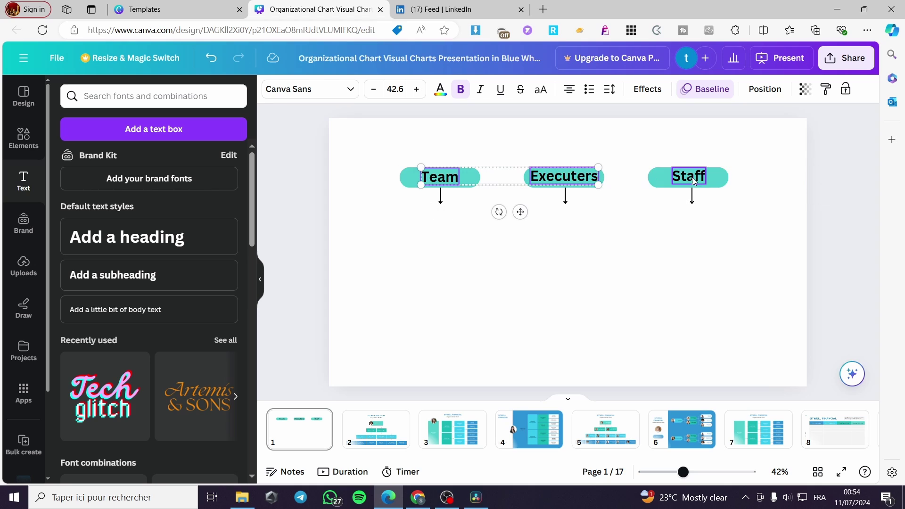
left_click(692, 177, "shift")
left_click(573, 142)
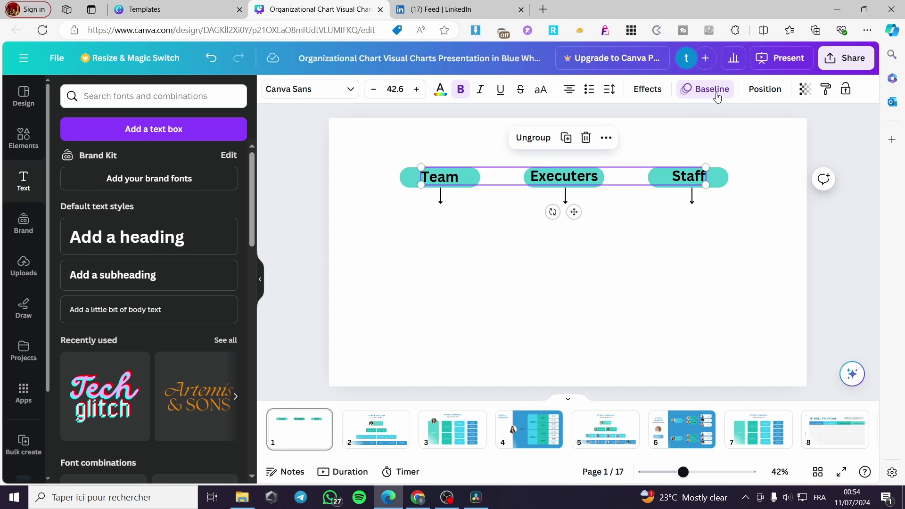